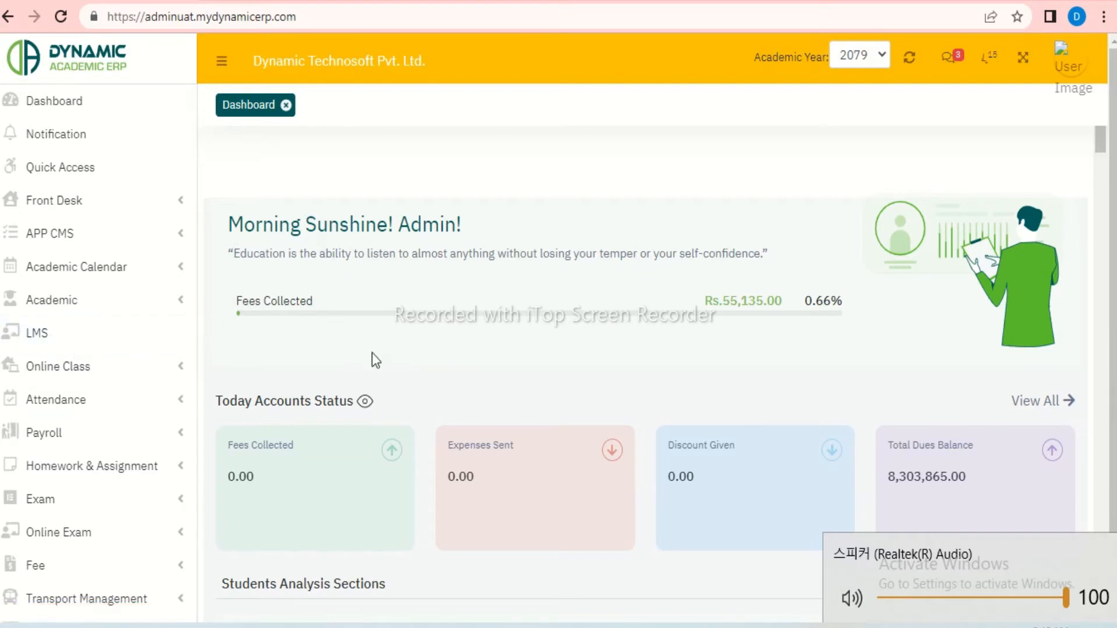
Open the academic calendar's event types and start adding a new event type
{"action": "left_click", "coordinate": [74, 277]}
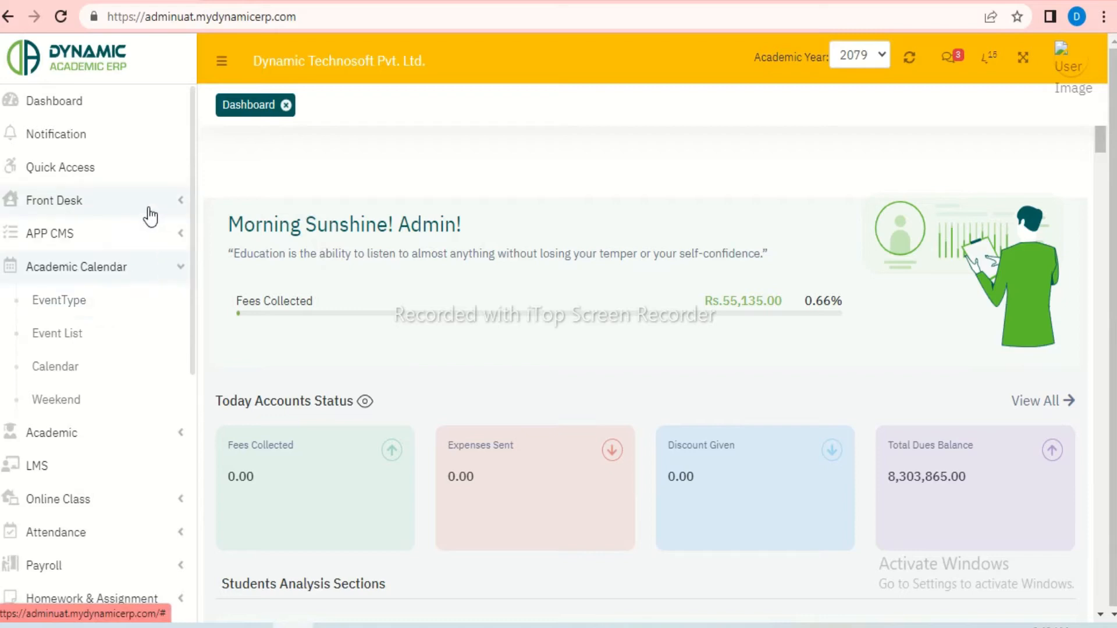
{"action": "left_click", "coordinate": [61, 310]}
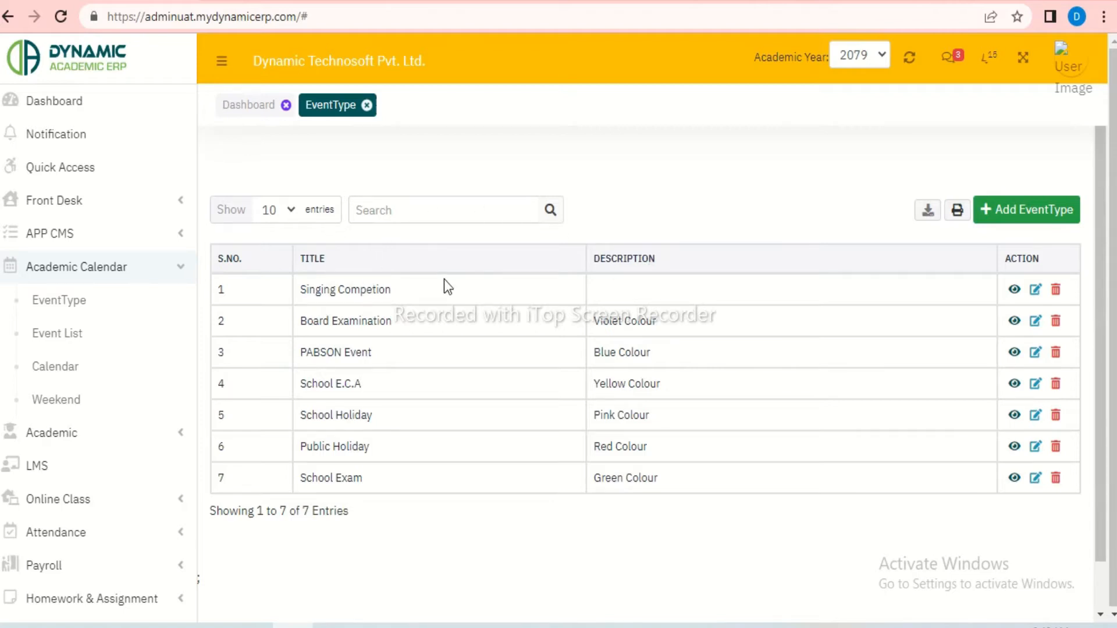
{"action": "left_click", "coordinate": [1029, 215]}
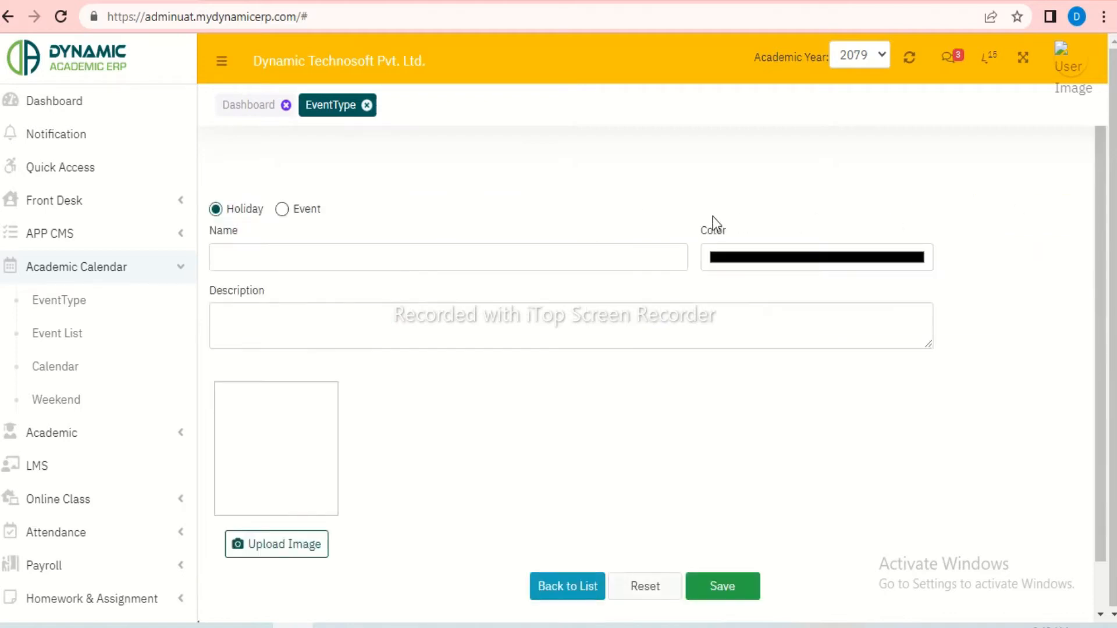
Classify the new event type as Holiday and name it Dashain
{"action": "left_click", "coordinate": [333, 256]}
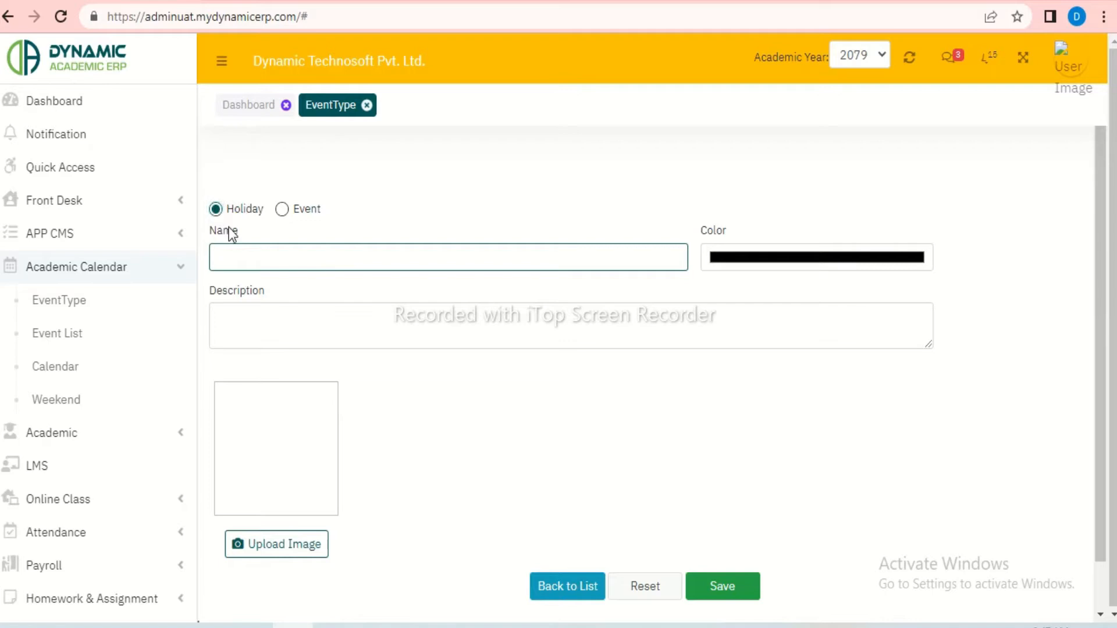
{"action": "left_click", "coordinate": [215, 213]}
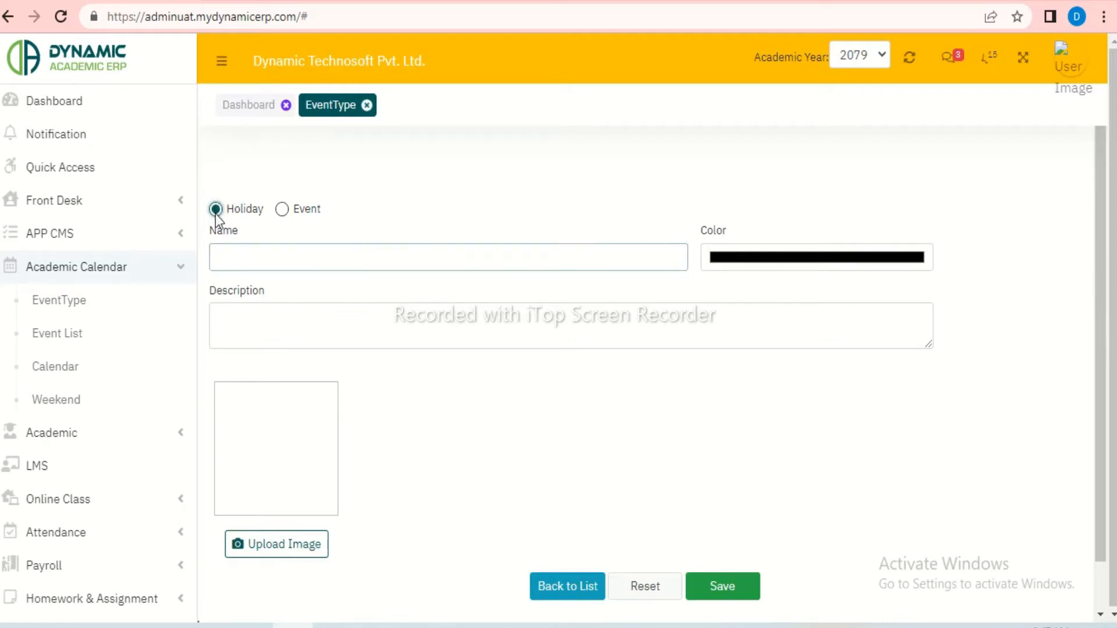
{"action": "left_click", "coordinate": [283, 210]}
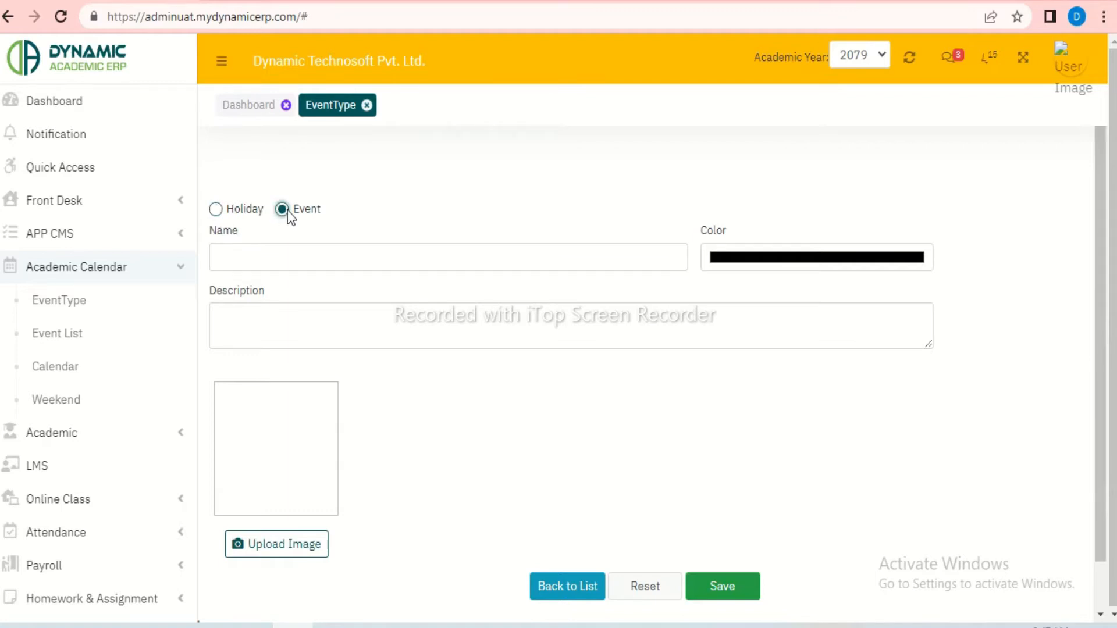
{"action": "left_click", "coordinate": [216, 210]}
{"action": "left_click", "coordinate": [266, 259]}
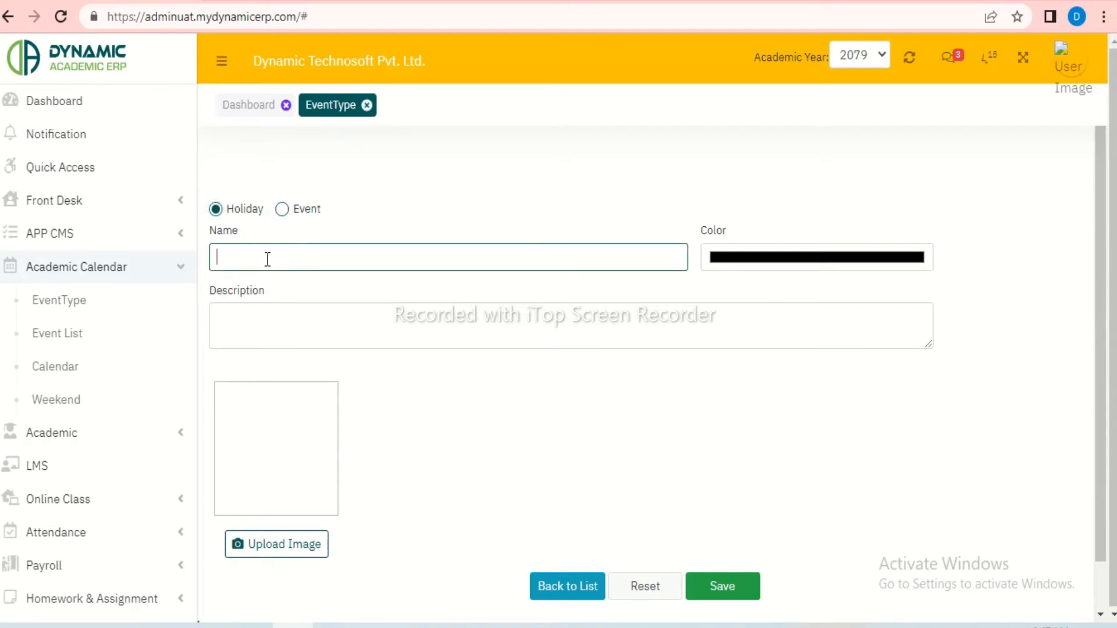
{"action": "type", "text": "Dahain"}
{"action": "key", "text": "BackSpace"}
{"action": "key", "text": "BackSpace"}
{"action": "key", "text": "BackSpace"}
{"action": "key", "text": "BackSpace"}
{"action": "key", "text": "BackSpace"}
{"action": "type", "text": "ashain"}
Set the Dashain event type's color to red (RGB 240, 25, 25) and save it
{"action": "left_click", "coordinate": [731, 259]}
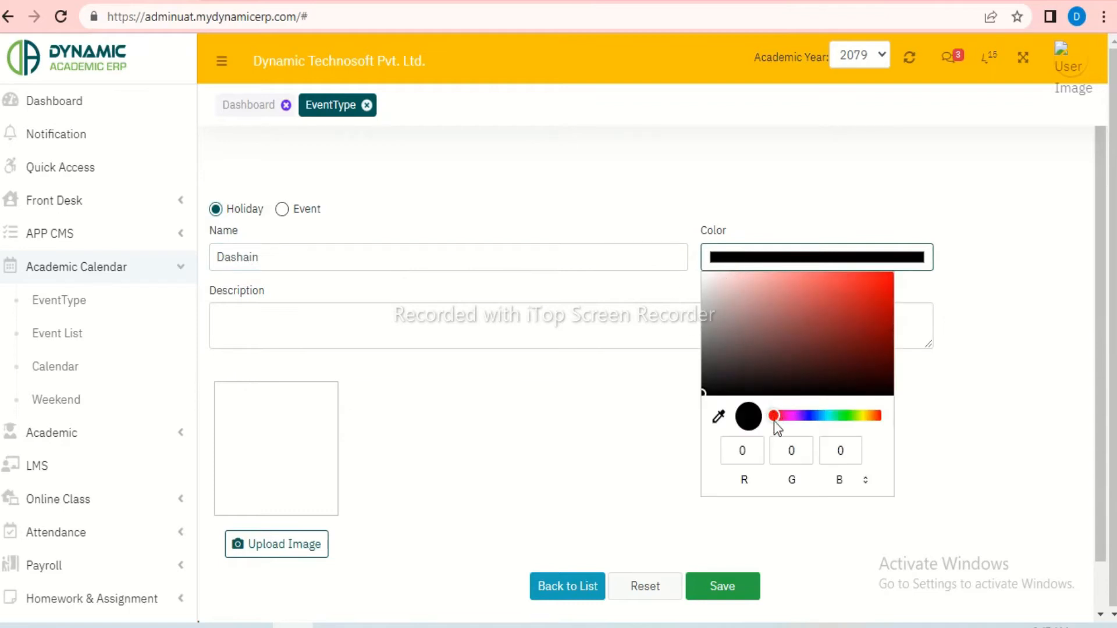
{"action": "left_click", "coordinate": [871, 280]}
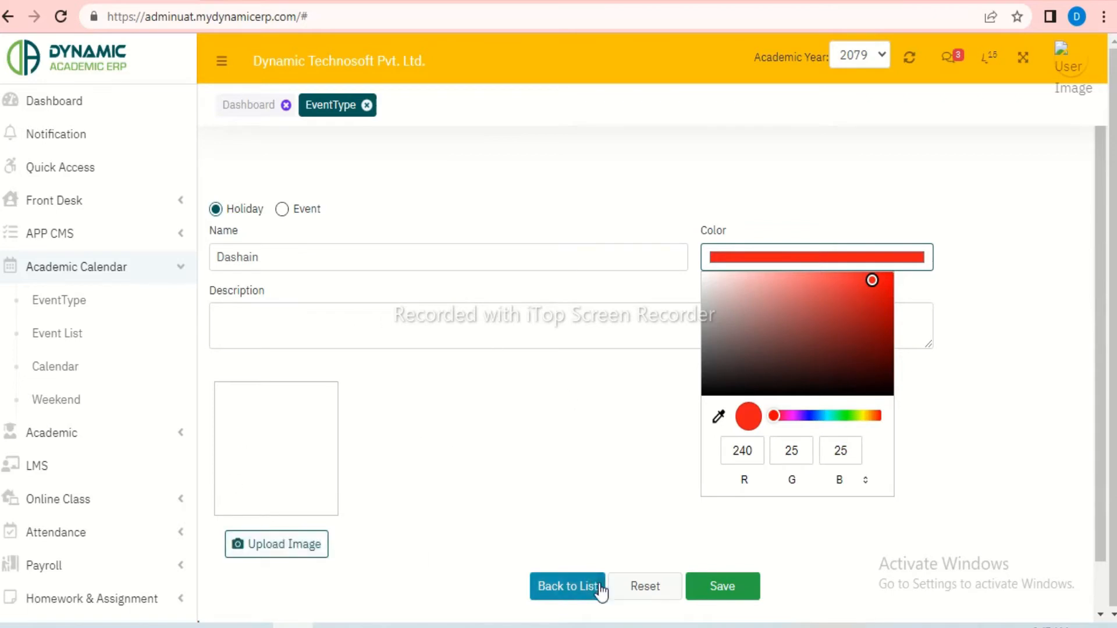
{"action": "left_click", "coordinate": [716, 591]}
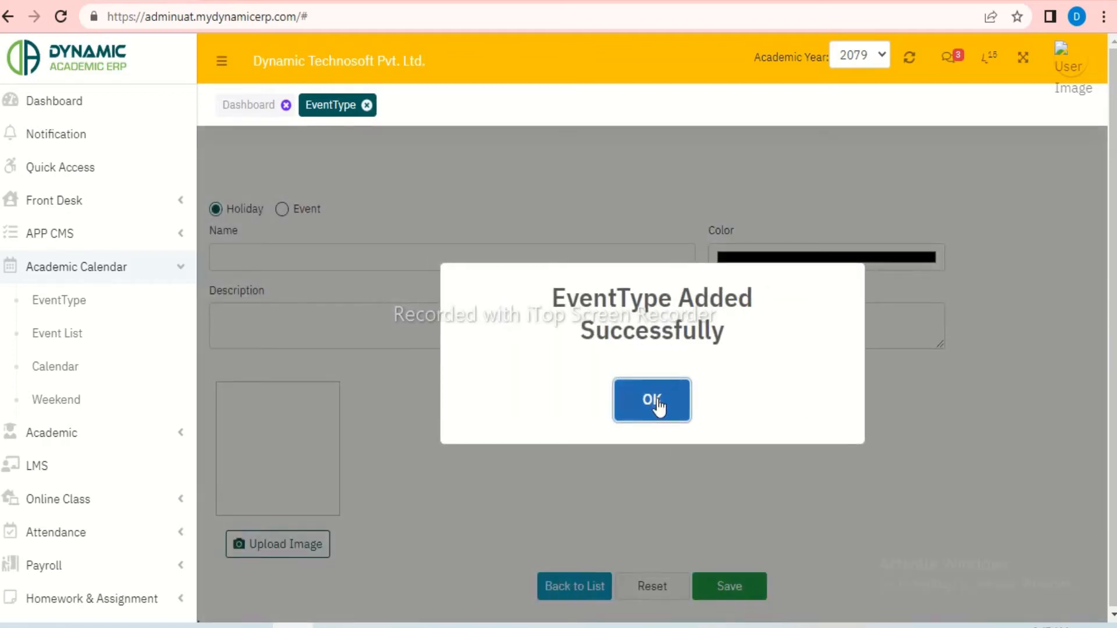
{"action": "left_click", "coordinate": [655, 401]}
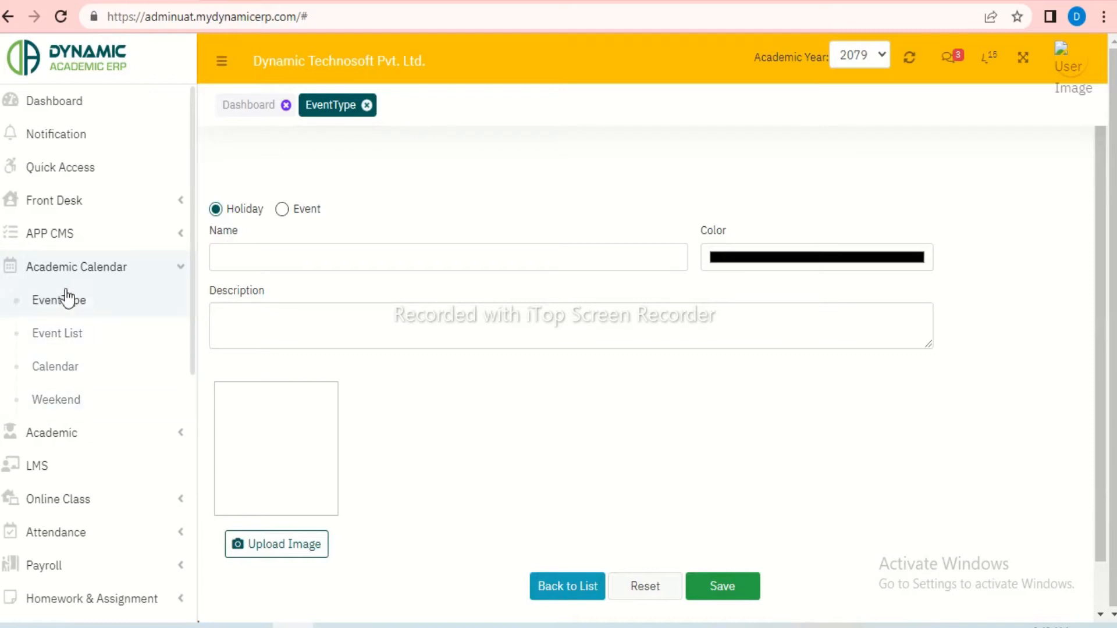
Open the academic calendar's event list and review its monthly calendar and all events for the year
{"action": "left_click", "coordinate": [78, 337]}
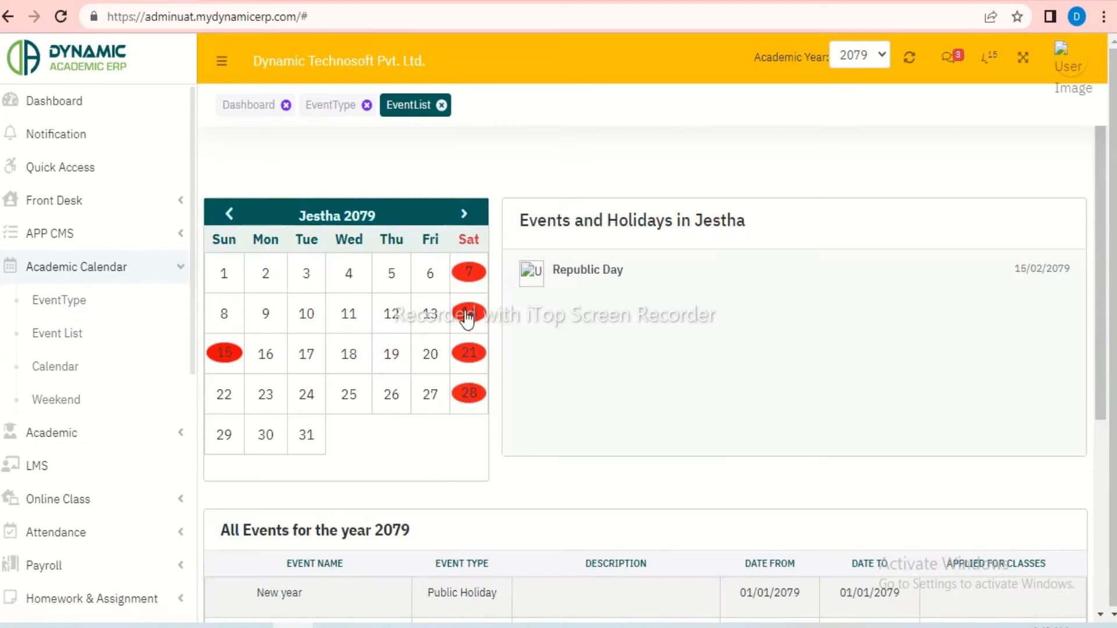
{"action": "scroll", "coordinate": [541, 297], "scroll_direction": "down", "scroll_amount": 2}
{"action": "scroll", "coordinate": [541, 298], "scroll_direction": "up", "scroll_amount": 1}
{"action": "scroll", "coordinate": [541, 298], "scroll_direction": "down", "scroll_amount": 5}
{"action": "scroll", "coordinate": [541, 293], "scroll_direction": "up", "scroll_amount": 5}
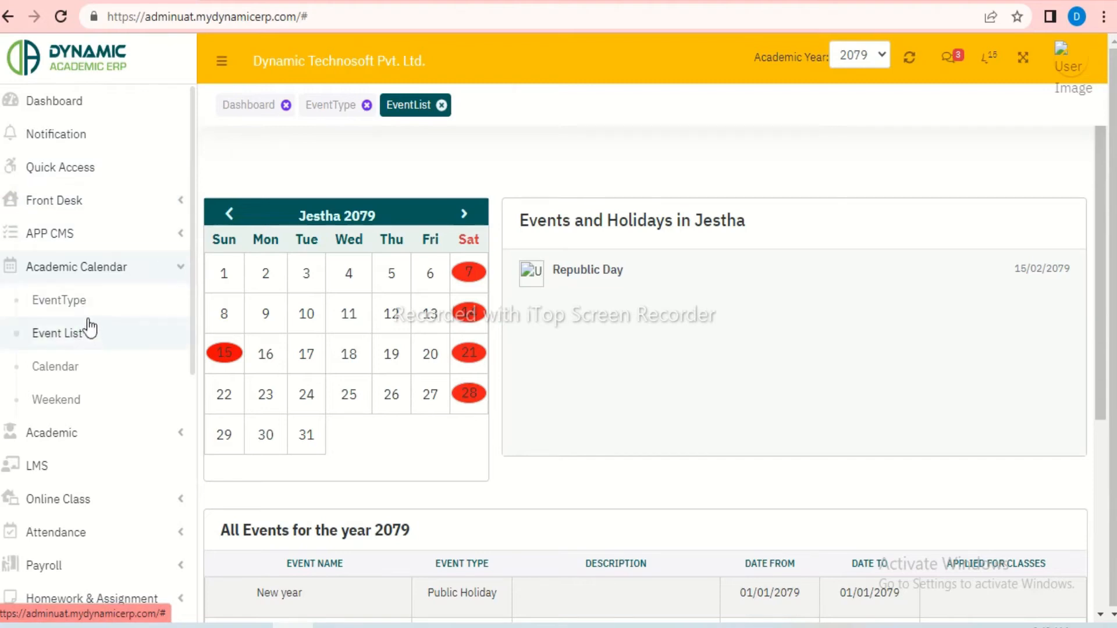
Open the academic calendar's yearly view and set the year to 2079
{"action": "left_click", "coordinate": [68, 369]}
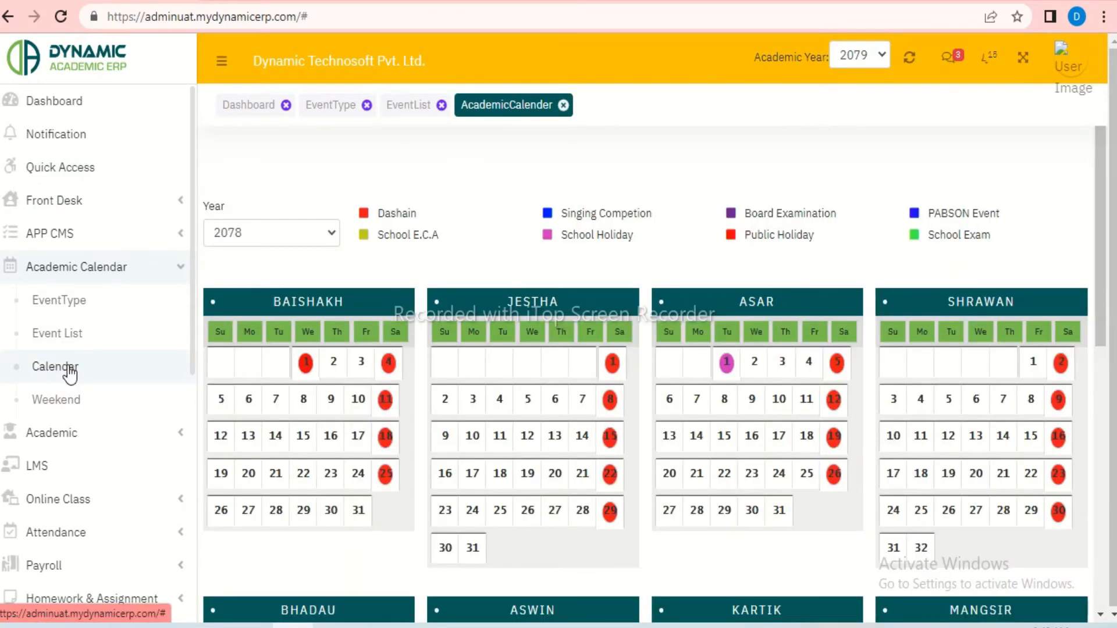
{"action": "left_click", "coordinate": [331, 235]}
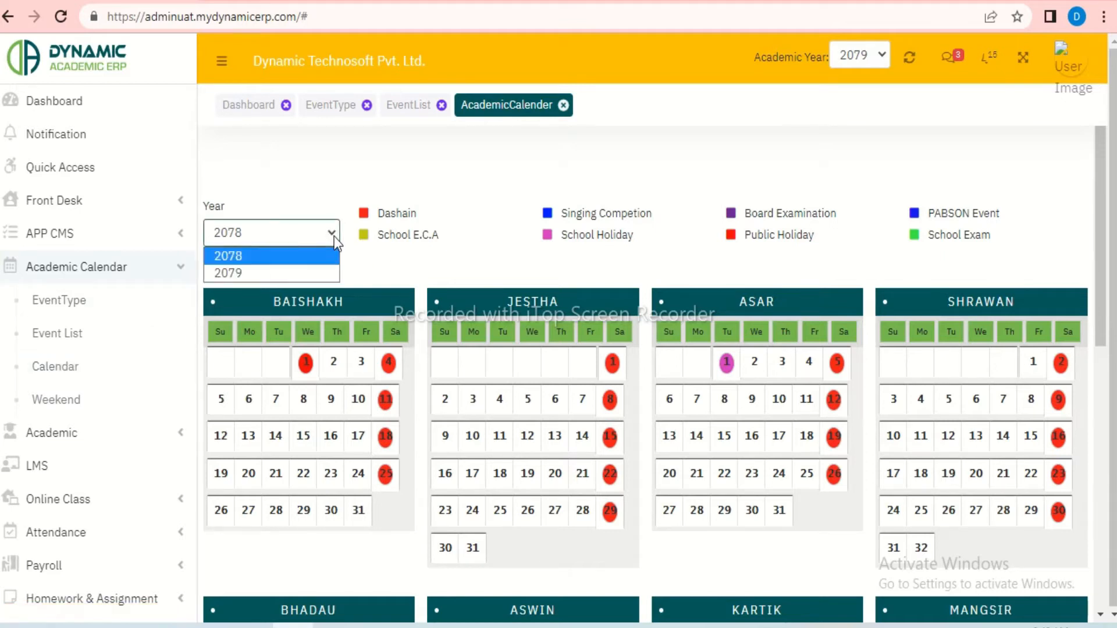
{"action": "left_click", "coordinate": [269, 271]}
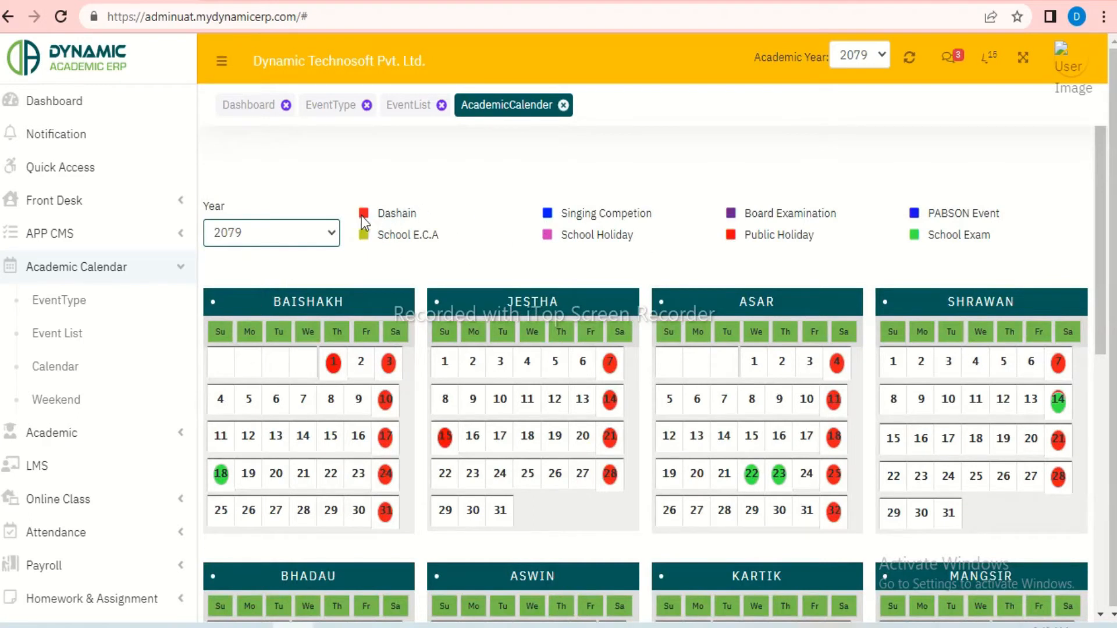
Add an entry on 16 Aswin 2079 with Dashain as the event/holiday type and Dashain as the name
{"action": "scroll", "coordinate": [512, 349], "scroll_direction": "down", "scroll_amount": 2}
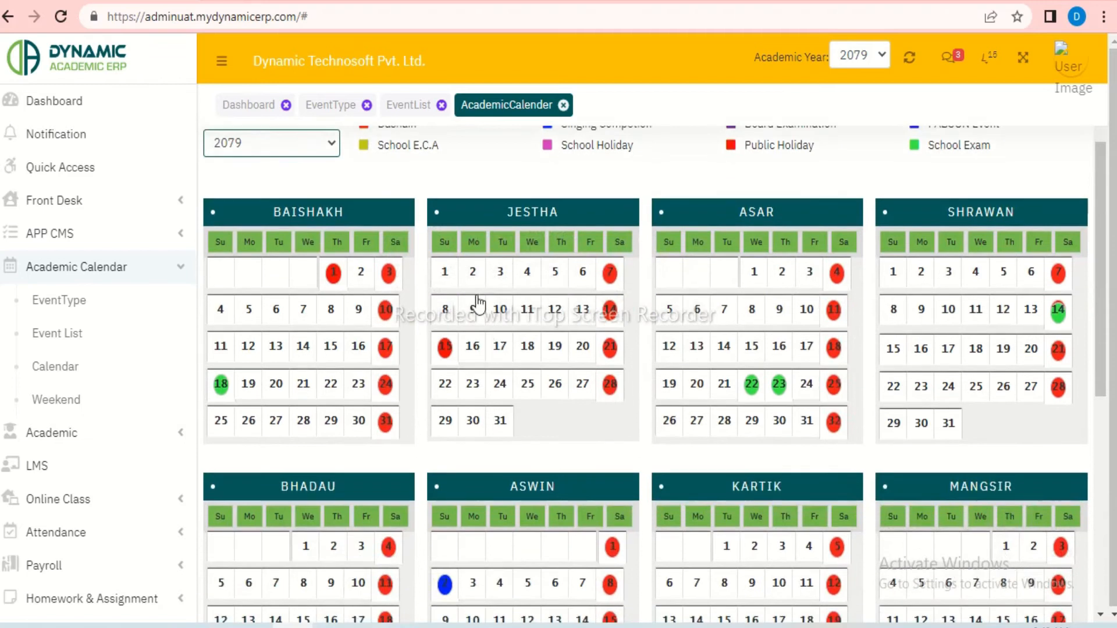
{"action": "scroll", "coordinate": [387, 308], "scroll_direction": "down", "scroll_amount": 2}
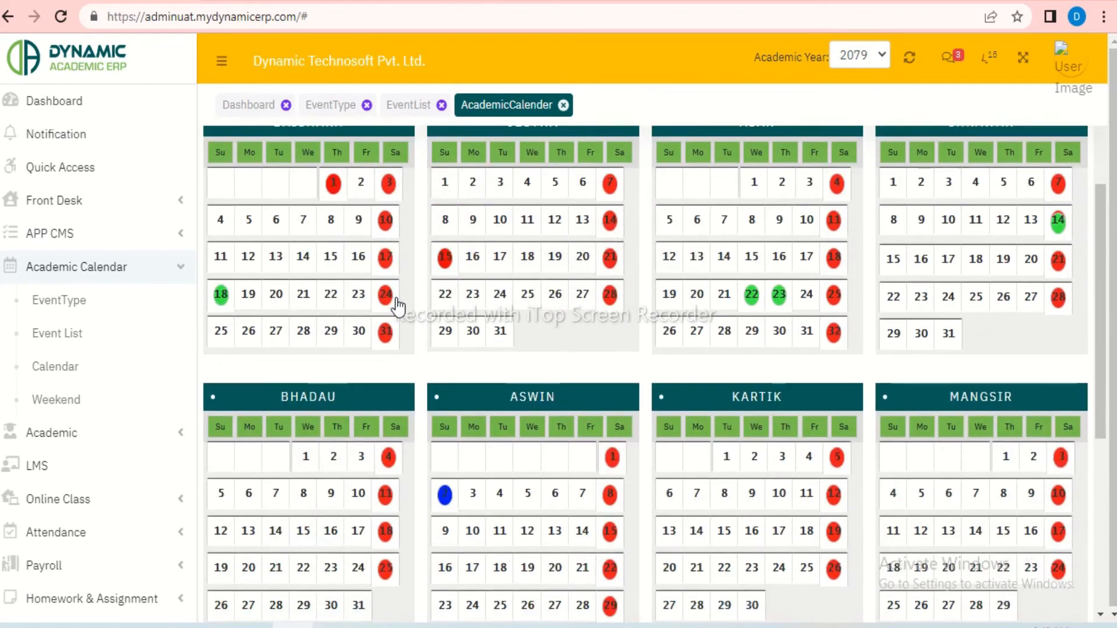
{"action": "scroll", "coordinate": [505, 309], "scroll_direction": "down", "scroll_amount": 2}
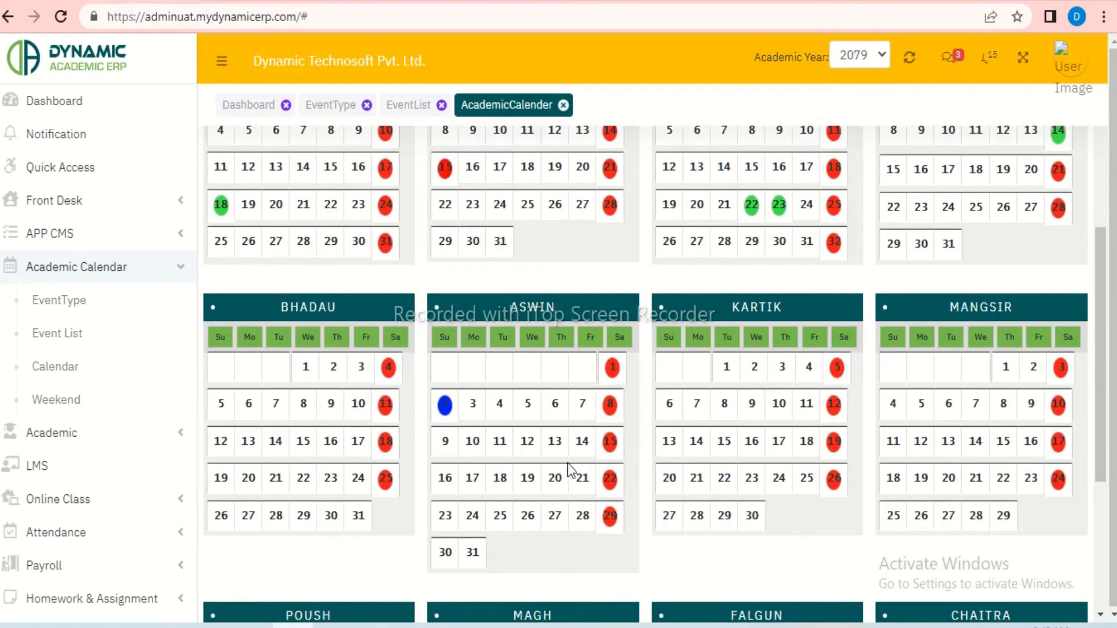
{"action": "left_click", "coordinate": [446, 477]}
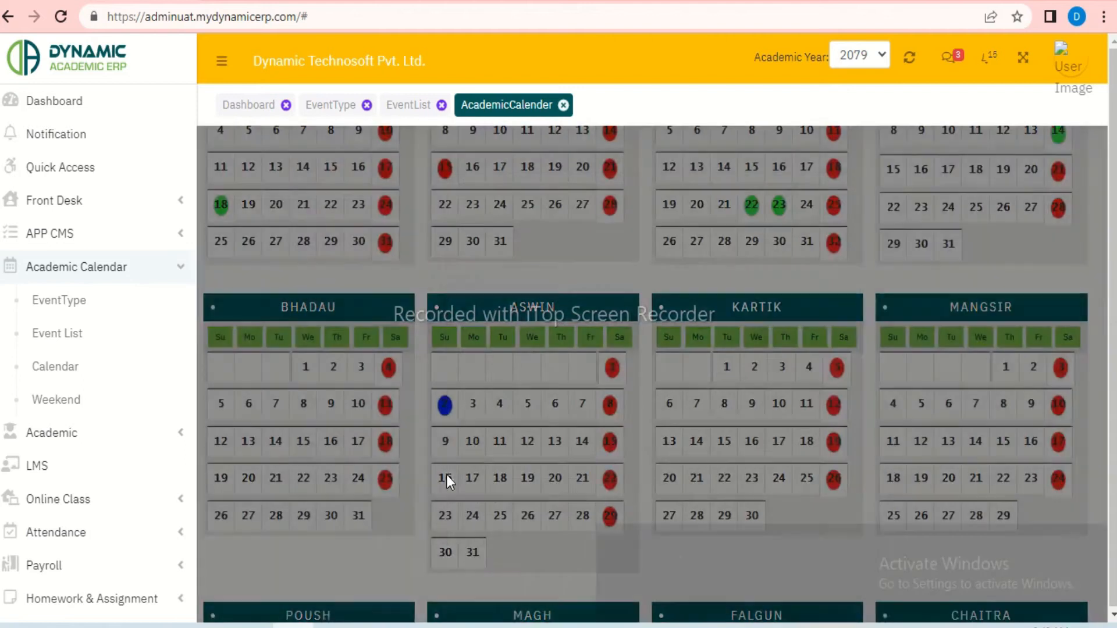
{"action": "left_click", "coordinate": [547, 301]}
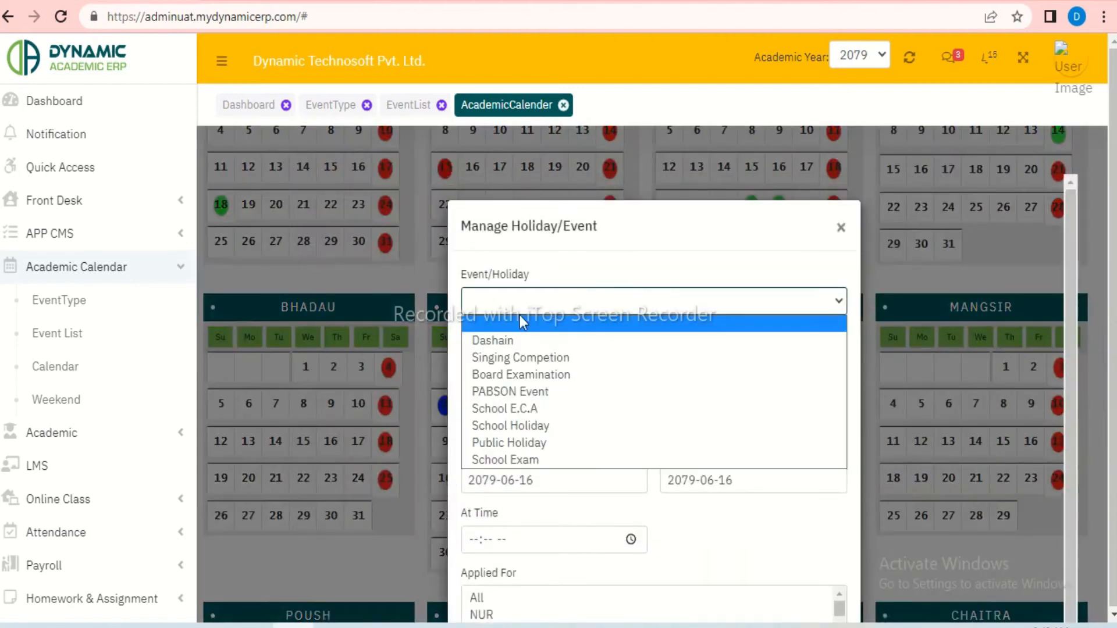
{"action": "left_click", "coordinate": [500, 341]}
{"action": "left_click", "coordinate": [524, 356]}
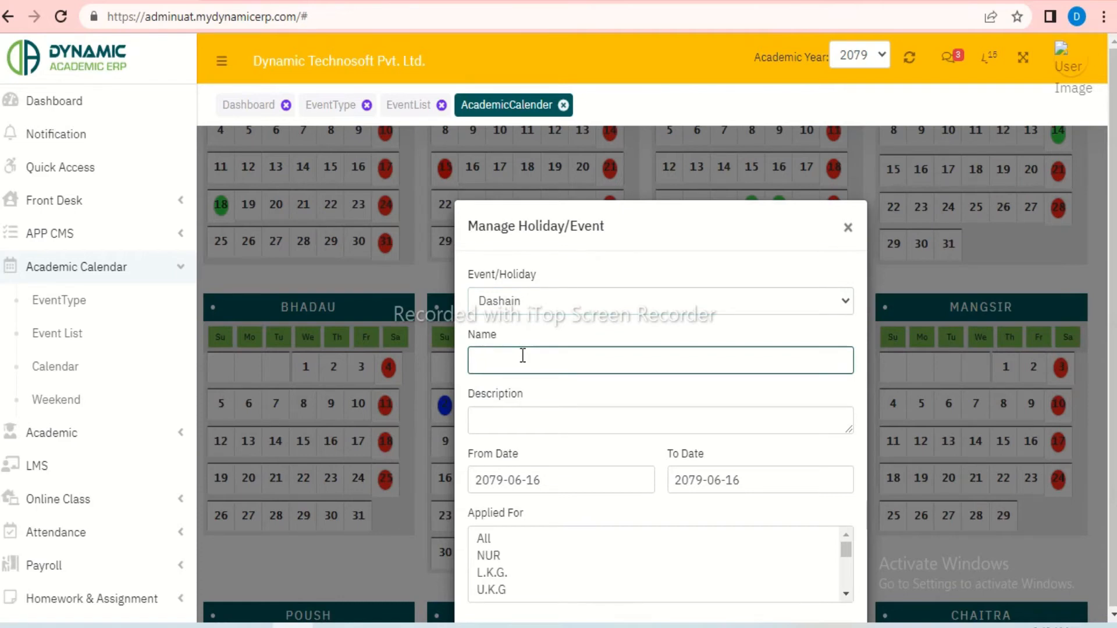
{"action": "type", "text": "Dashain"}
{"action": "left_click", "coordinate": [512, 413]}
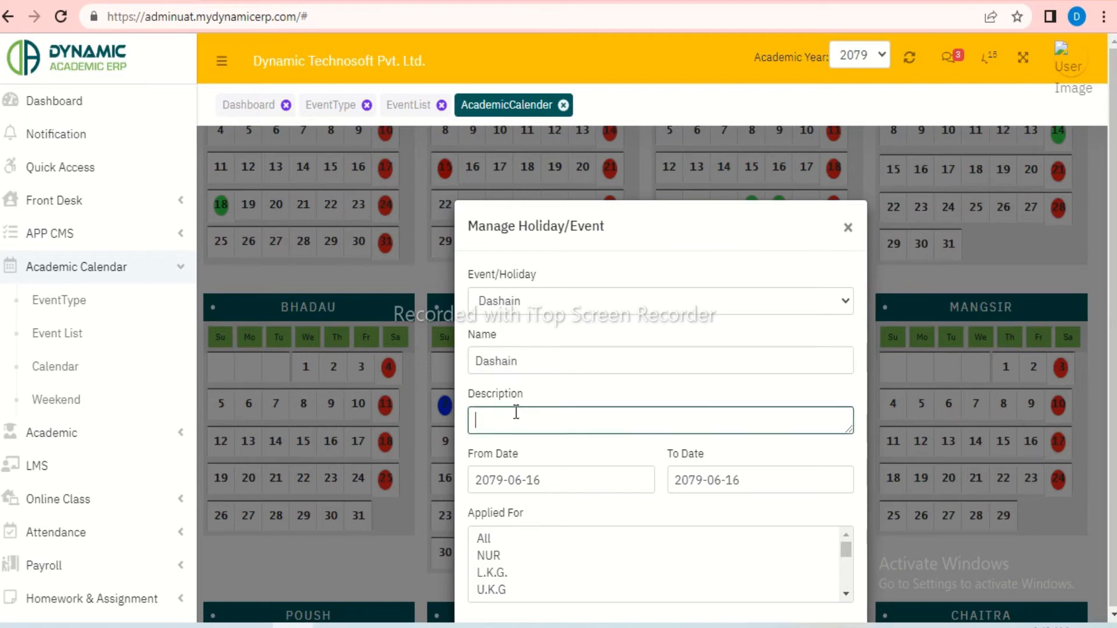
Set the Dashain holiday's end date to 2079-06-25 and apply it to All classes
{"action": "left_click", "coordinate": [537, 482]}
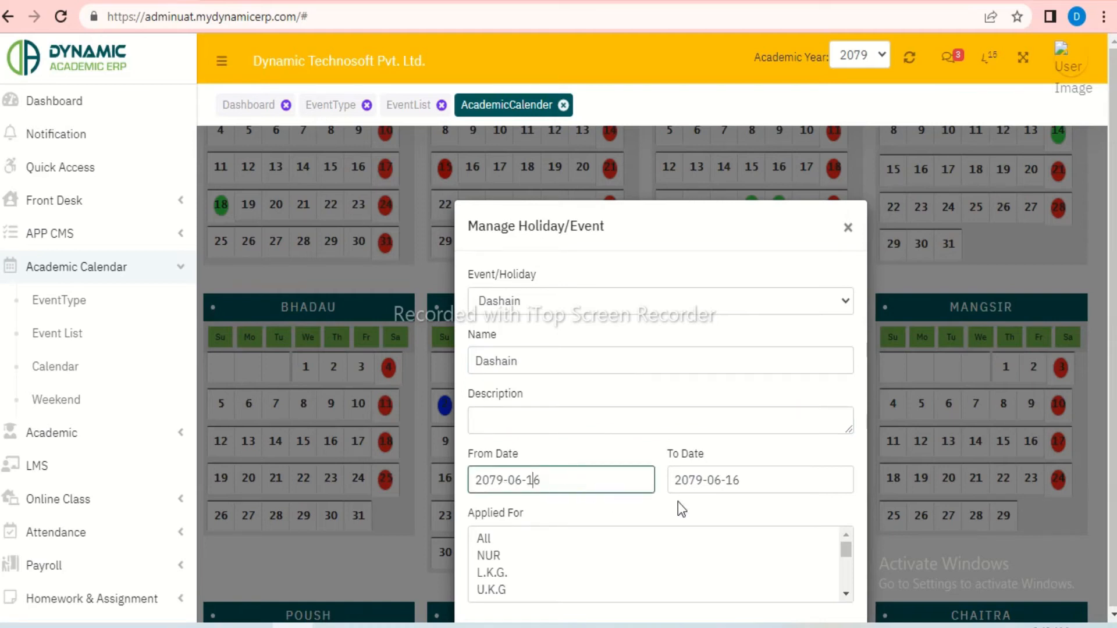
{"action": "left_click", "coordinate": [756, 482]}
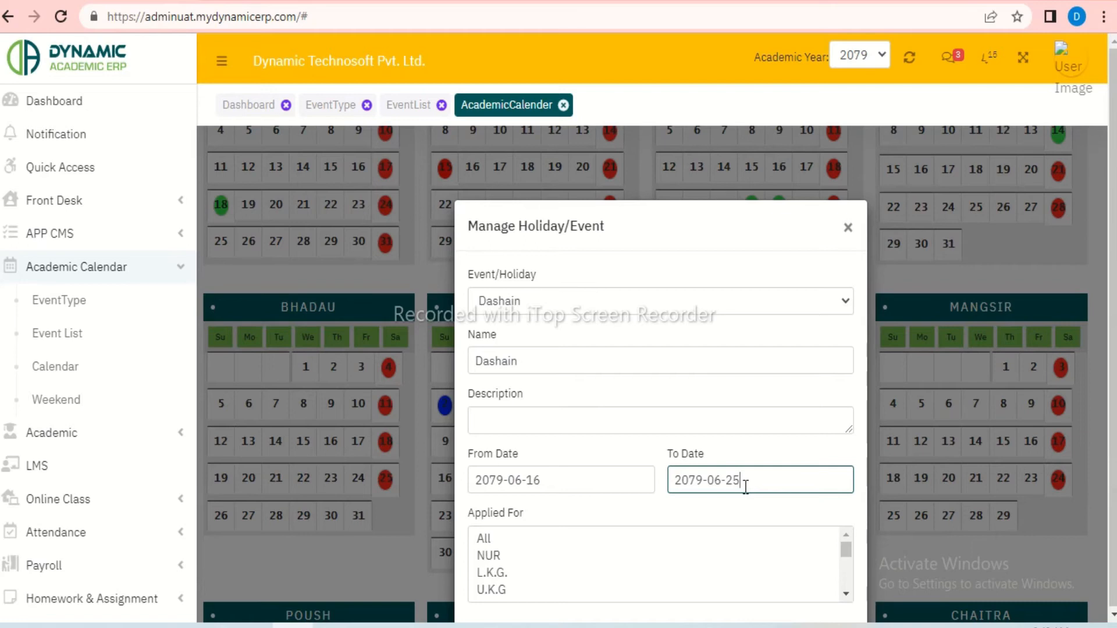
{"action": "left_click", "coordinate": [481, 540]}
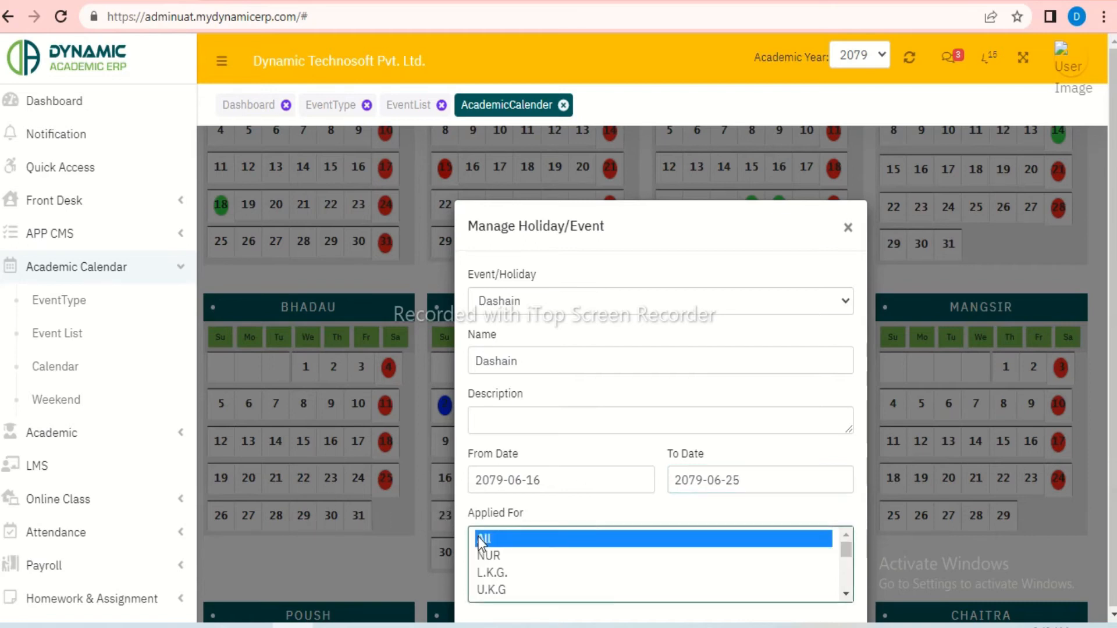
Reduce the page zoom to 90%, check the class list the holiday applies to, and save the Dashain holiday
{"action": "left_click", "coordinate": [1103, 17]}
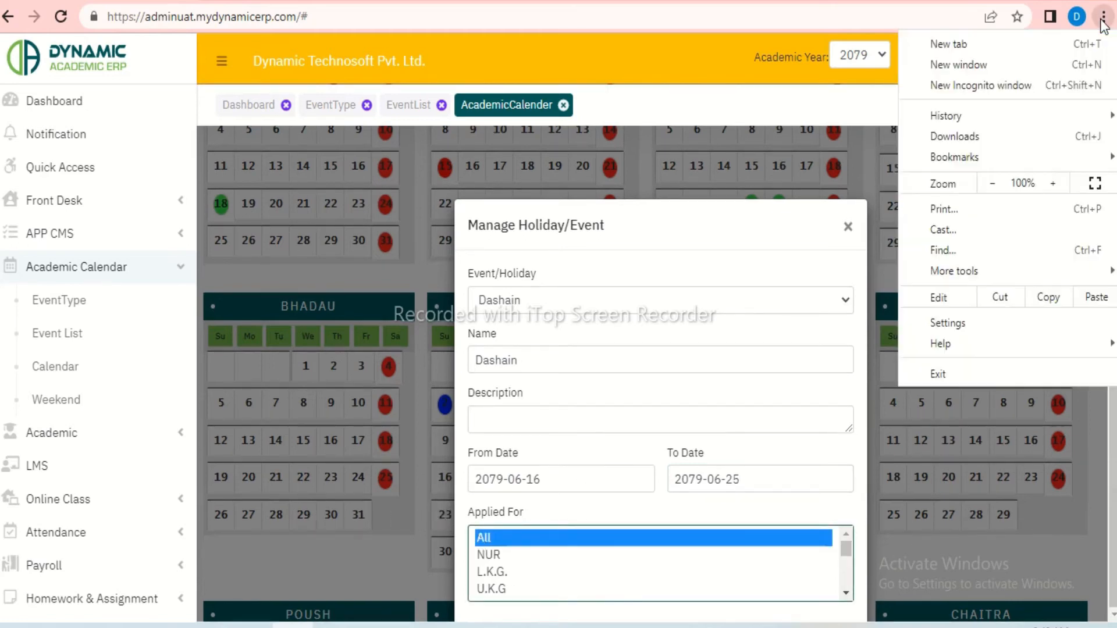
{"action": "left_click", "coordinate": [994, 185]}
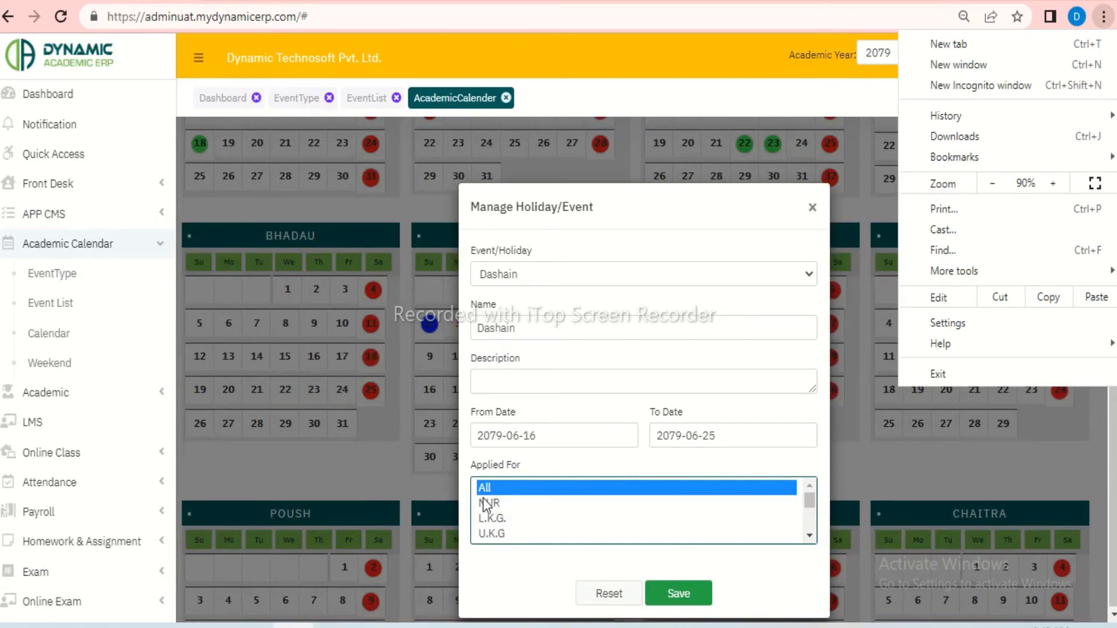
{"action": "left_click", "coordinate": [524, 539]}
{"action": "scroll", "coordinate": [528, 519], "scroll_direction": "down", "scroll_amount": 3}
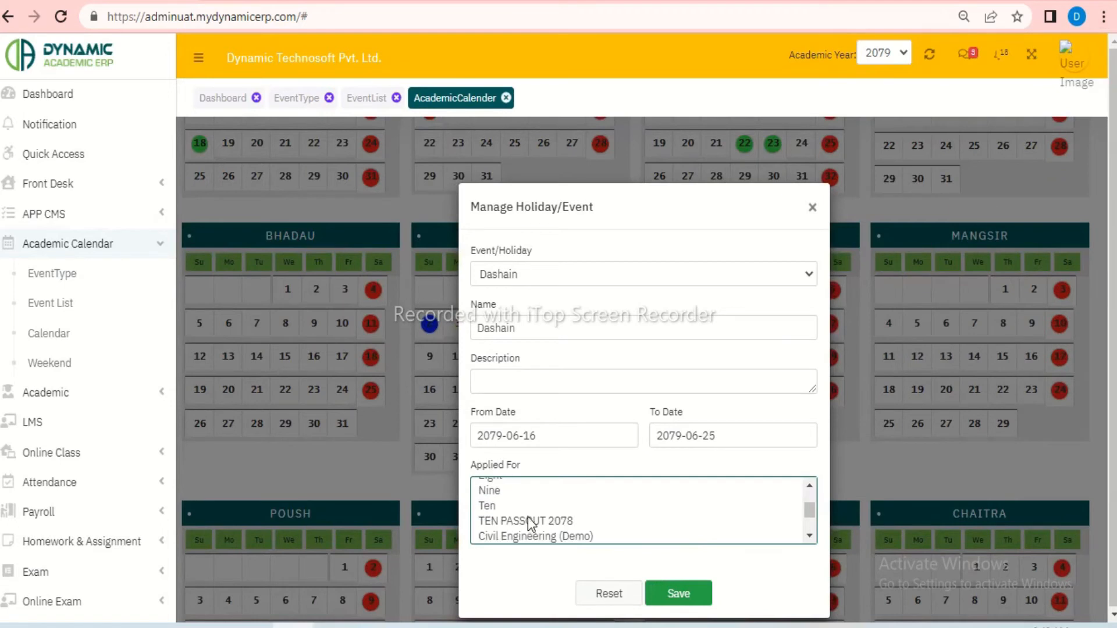
{"action": "scroll", "coordinate": [528, 516], "scroll_direction": "up", "scroll_amount": 4}
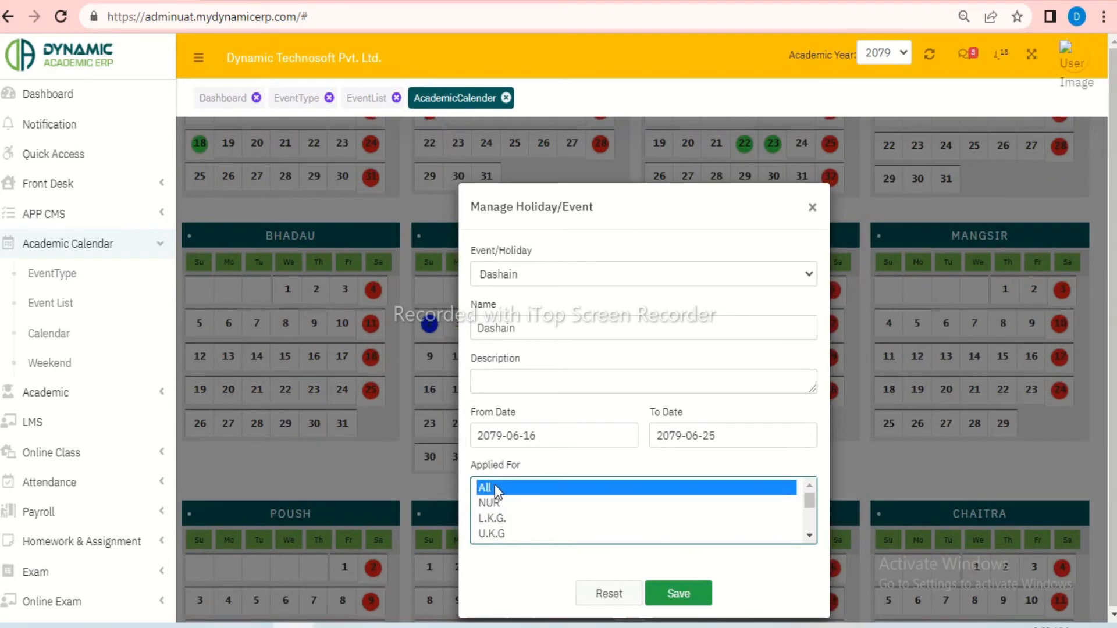
{"action": "left_click", "coordinate": [678, 594]}
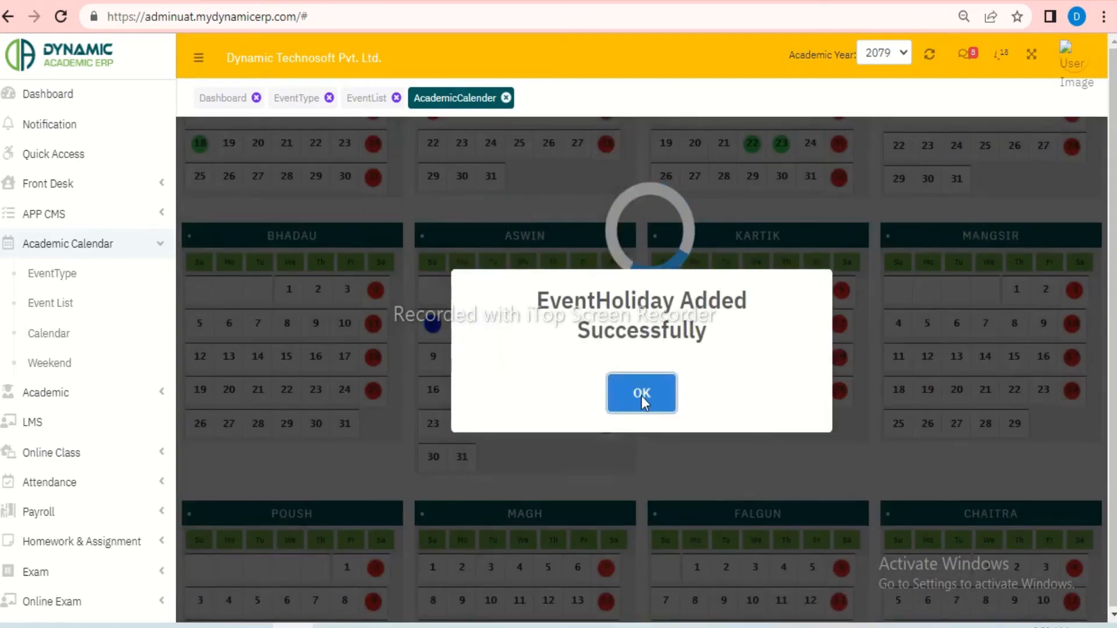
{"action": "left_click", "coordinate": [641, 394]}
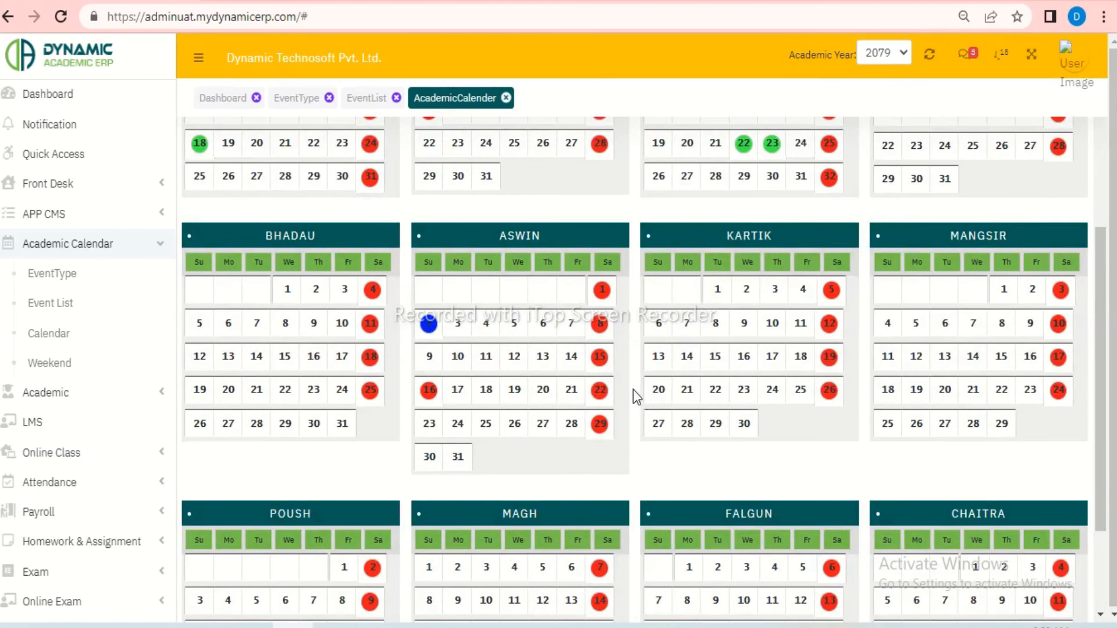
Look over the 2079 calendar months and refresh the calendar data
{"action": "scroll", "coordinate": [763, 148], "scroll_direction": "up", "scroll_amount": 1}
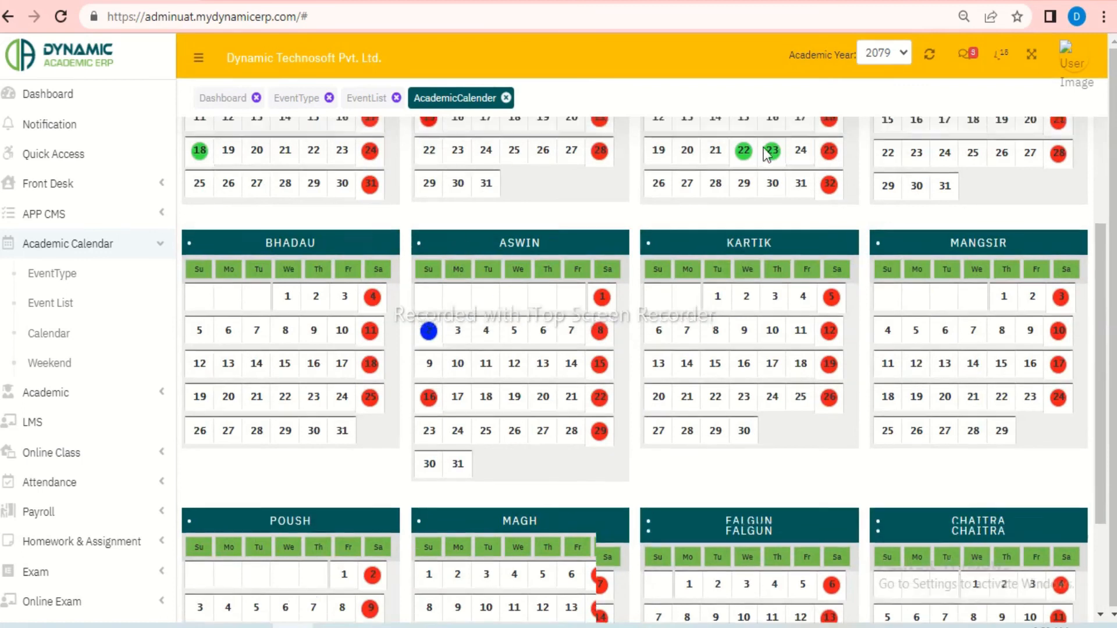
{"action": "scroll", "coordinate": [767, 155], "scroll_direction": "up", "scroll_amount": 4}
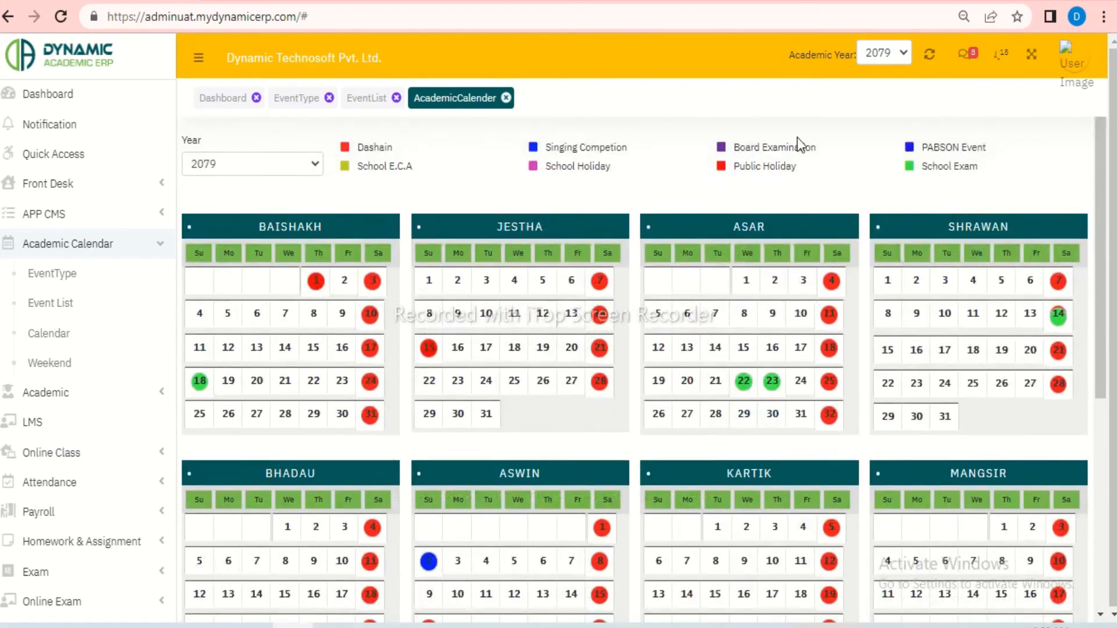
{"action": "left_click", "coordinate": [929, 55]}
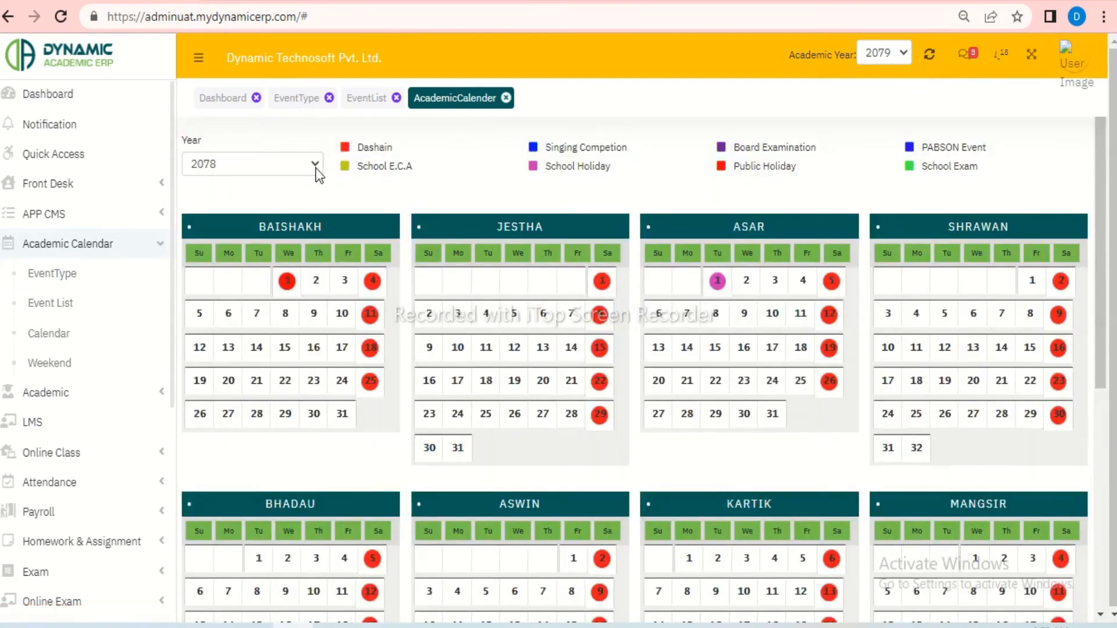
In the 2079 calendar, reopen the Dashain holiday on 16 Aswin and set its end date to 2079-06-25
{"action": "left_click", "coordinate": [315, 165]}
{"action": "left_click", "coordinate": [243, 201]}
{"action": "scroll", "coordinate": [555, 316], "scroll_direction": "down", "scroll_amount": 2}
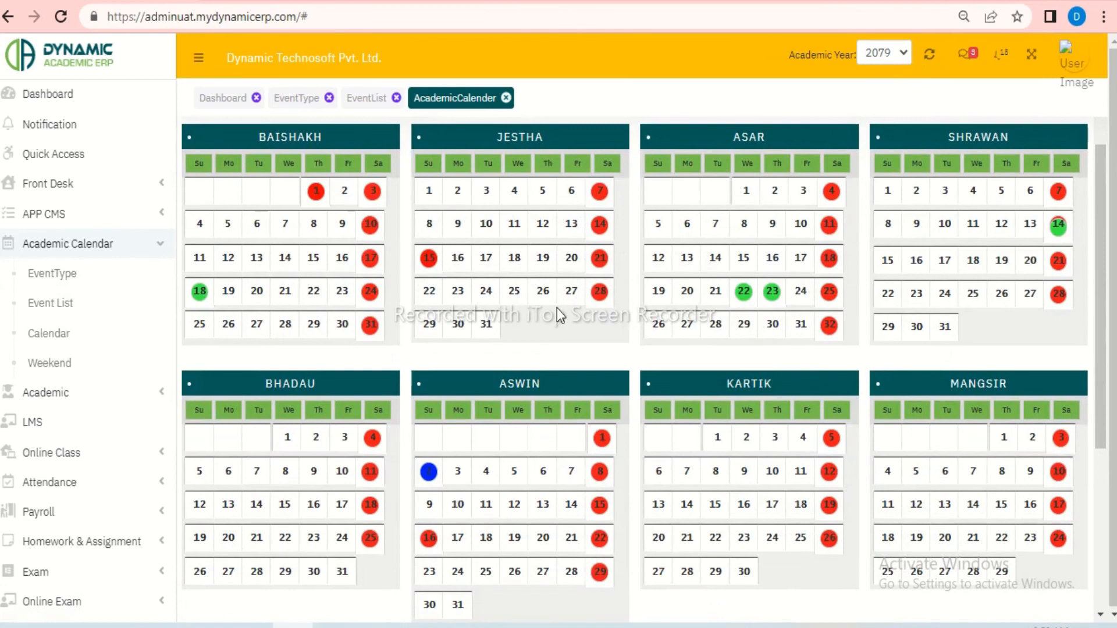
{"action": "scroll", "coordinate": [557, 313], "scroll_direction": "down", "scroll_amount": 2}
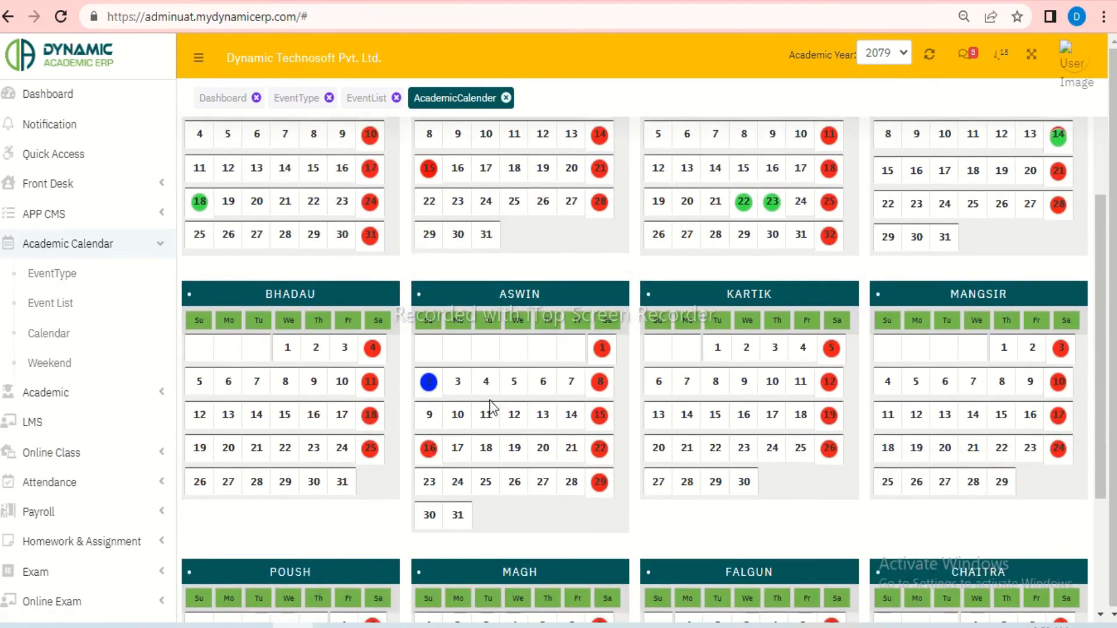
{"action": "left_click", "coordinate": [428, 449]}
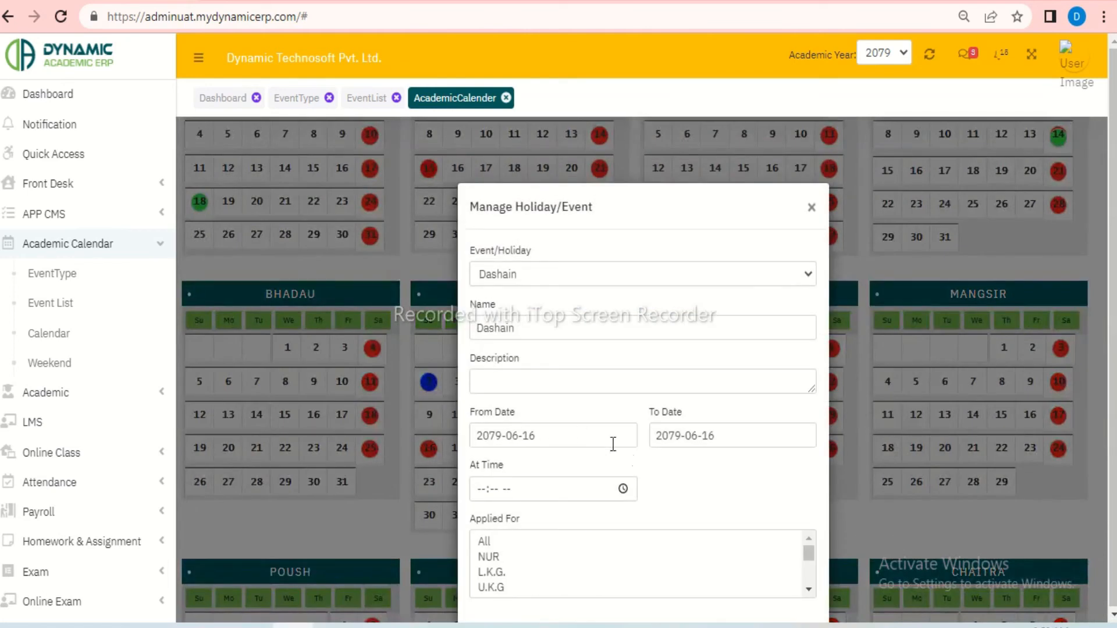
{"action": "left_click", "coordinate": [721, 438]}
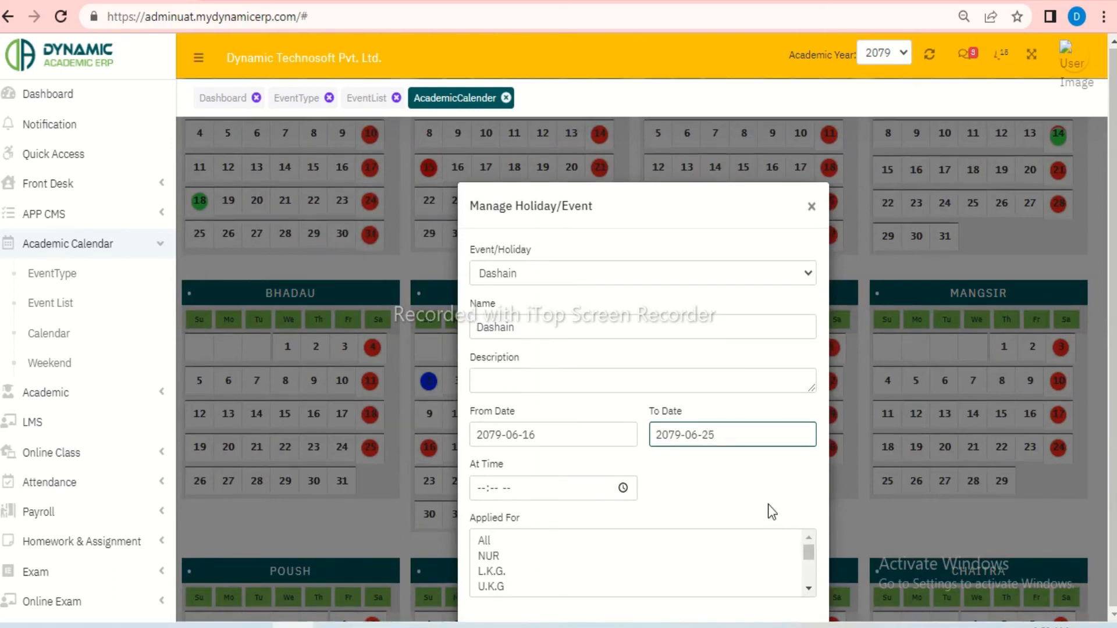
Reduce the page zoom to 80% and save the updated Dashain holiday
{"action": "left_click", "coordinate": [1104, 16]}
{"action": "left_click", "coordinate": [993, 183]}
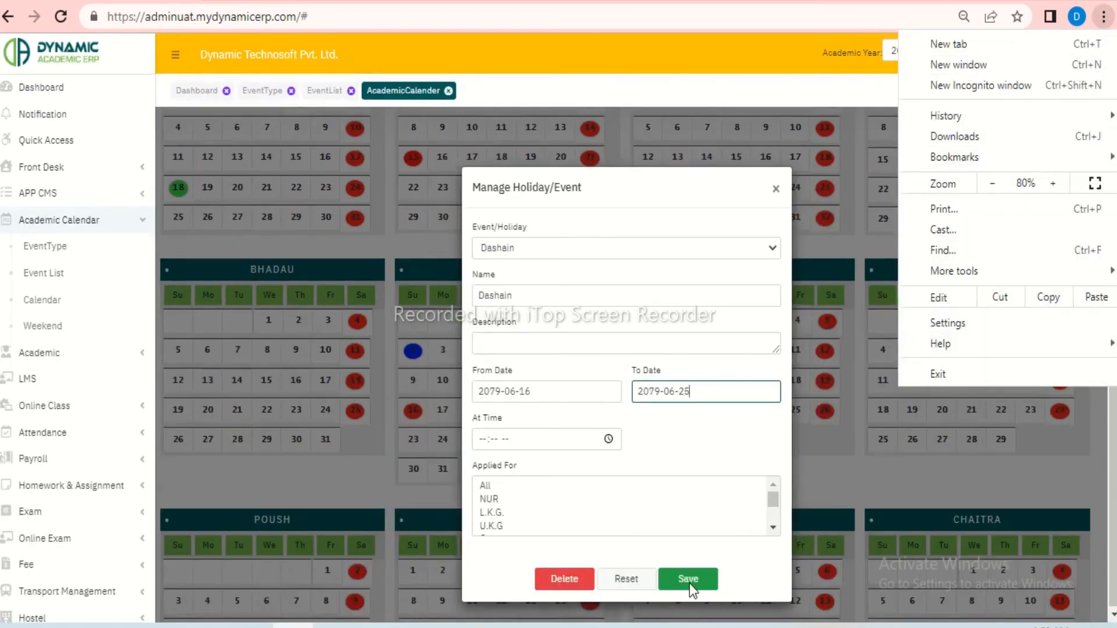
{"action": "left_click", "coordinate": [692, 577]}
{"action": "left_click", "coordinate": [698, 576]}
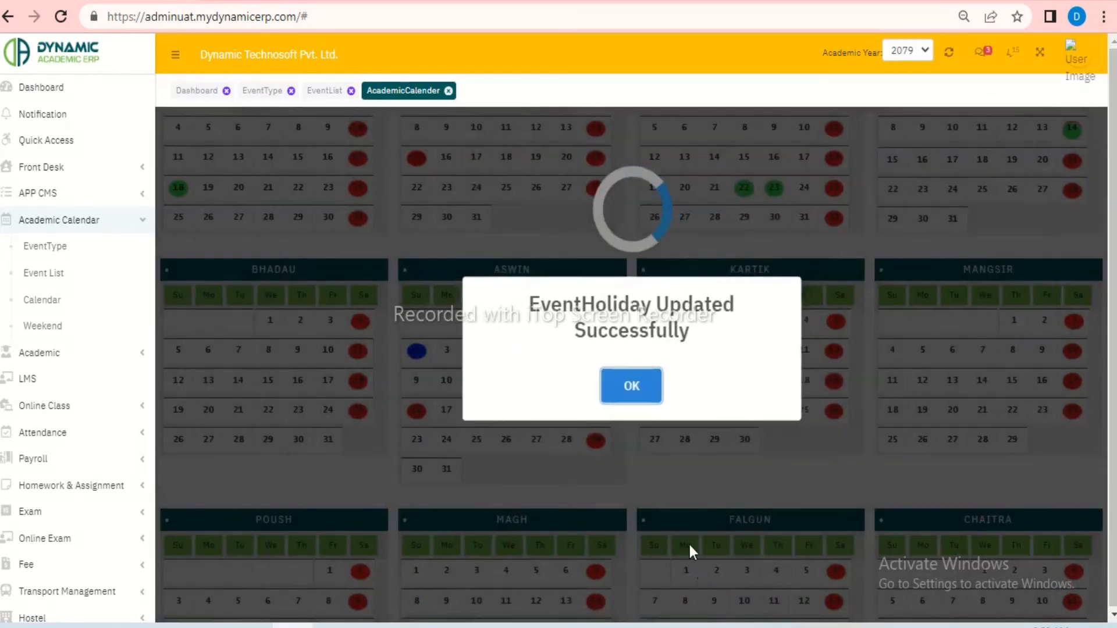
{"action": "left_click", "coordinate": [631, 385]}
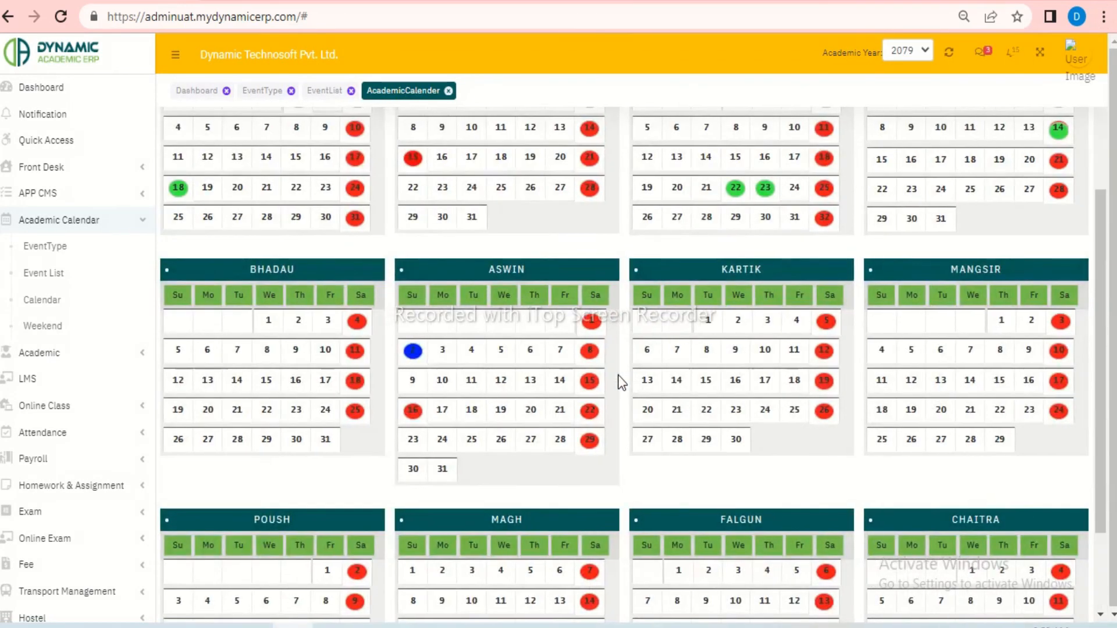
Refresh the calendar data and examine the marked holidays and events across the months of year 2079
{"action": "left_click", "coordinate": [948, 53]}
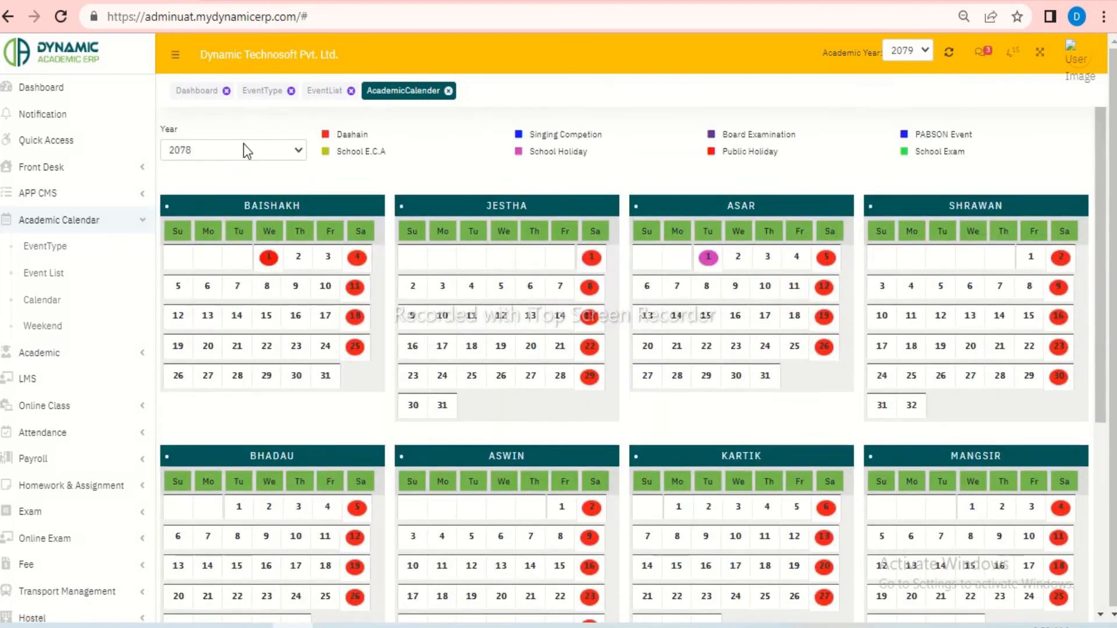
{"action": "left_click", "coordinate": [243, 146]}
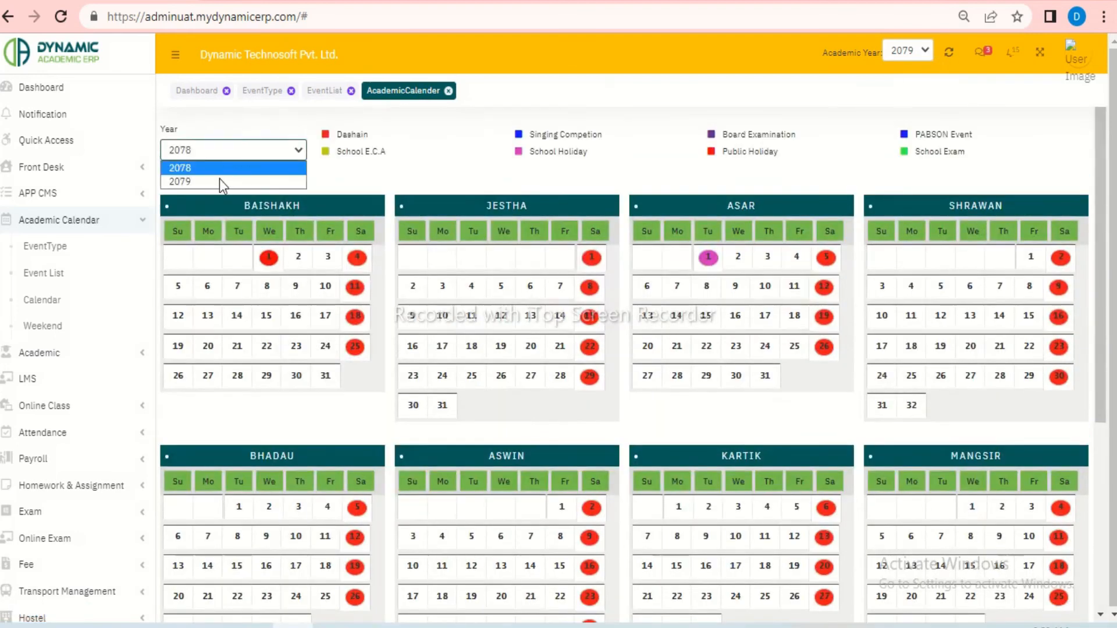
{"action": "left_click", "coordinate": [218, 180]}
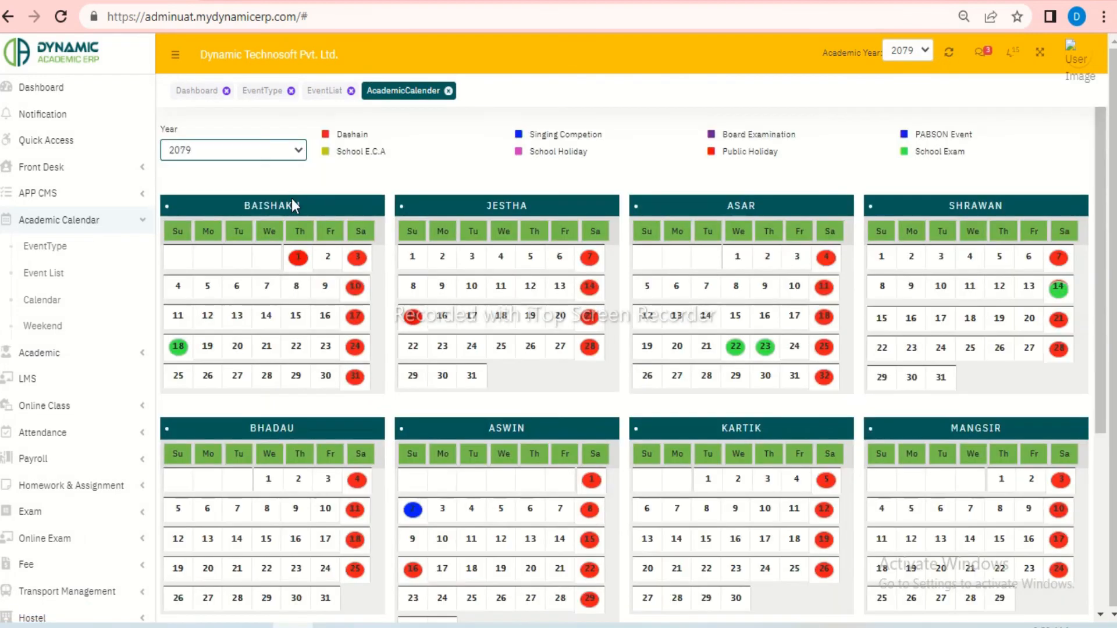
{"action": "scroll", "coordinate": [580, 395], "scroll_direction": "down", "scroll_amount": 3}
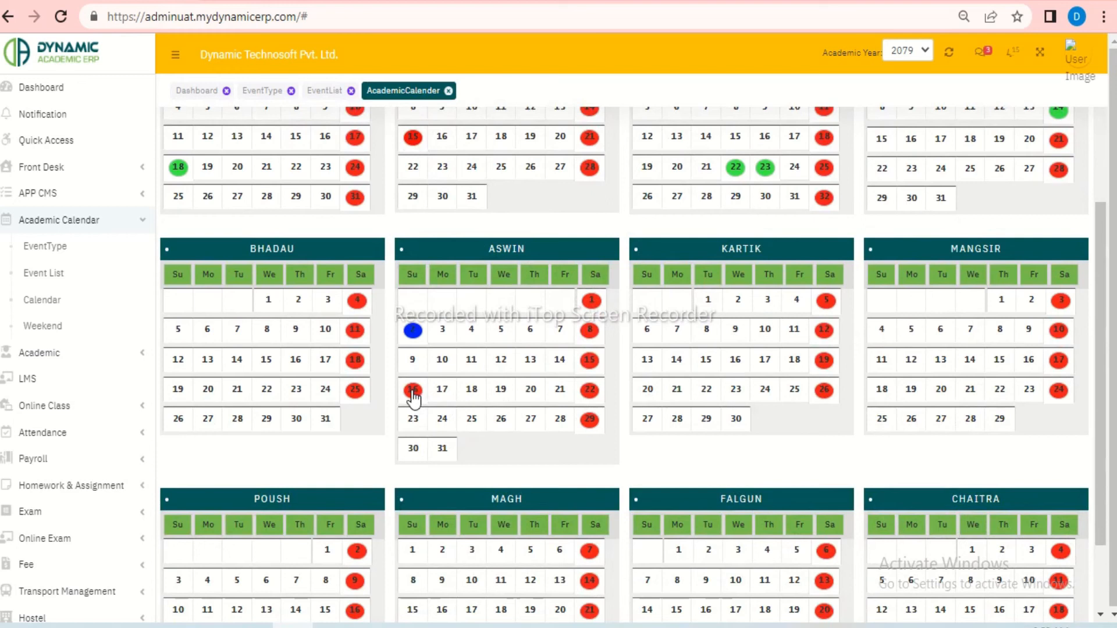
{"action": "scroll", "coordinate": [543, 438], "scroll_direction": "down", "scroll_amount": 2}
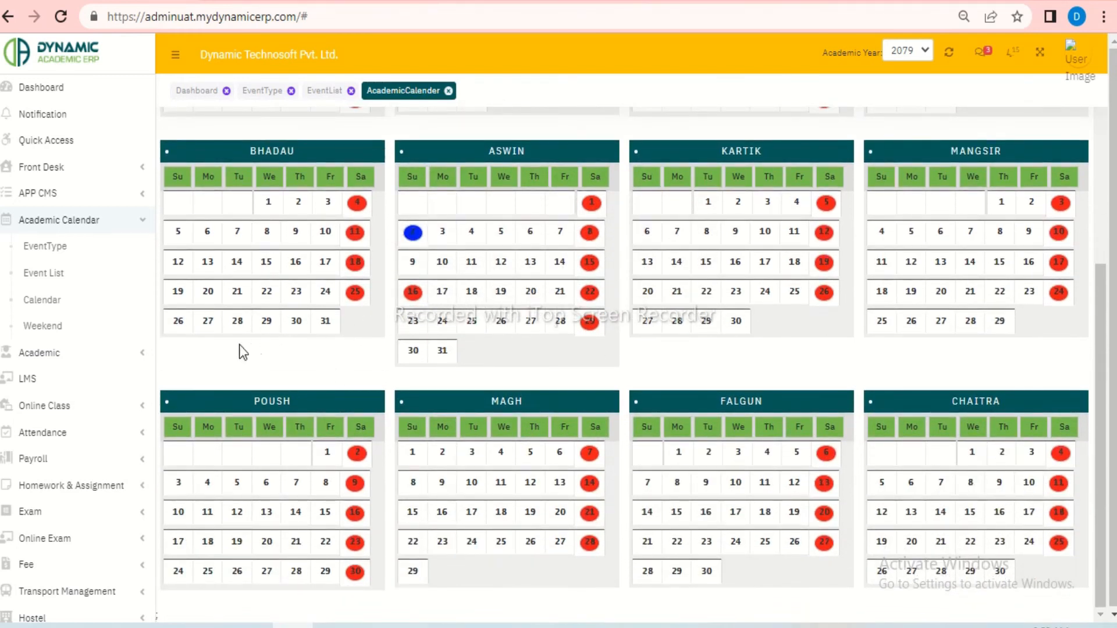
{"action": "scroll", "coordinate": [236, 347], "scroll_direction": "up", "scroll_amount": 5}
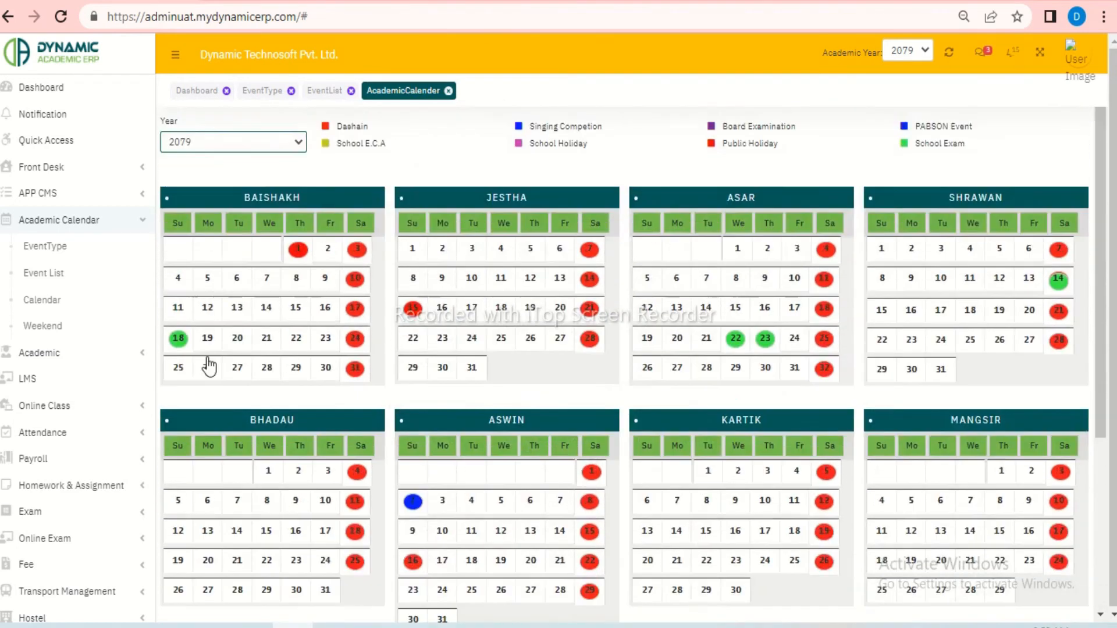
Open the weekend settings and try selecting Sunday as a weekend day
{"action": "left_click", "coordinate": [58, 333]}
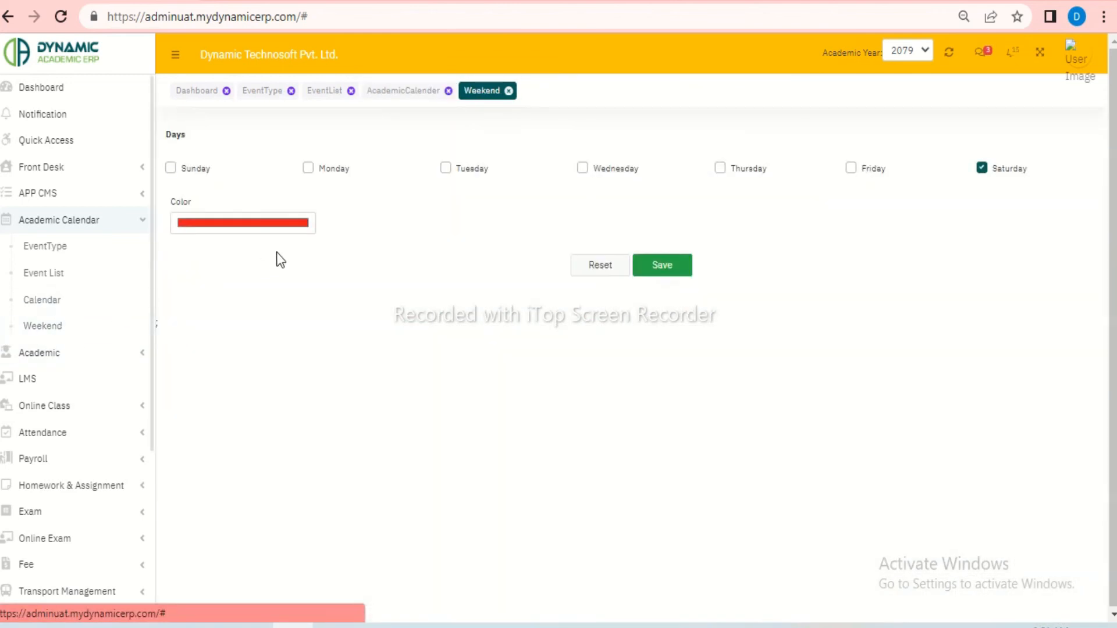
{"action": "left_click", "coordinate": [171, 170]}
{"action": "left_click", "coordinate": [171, 168]}
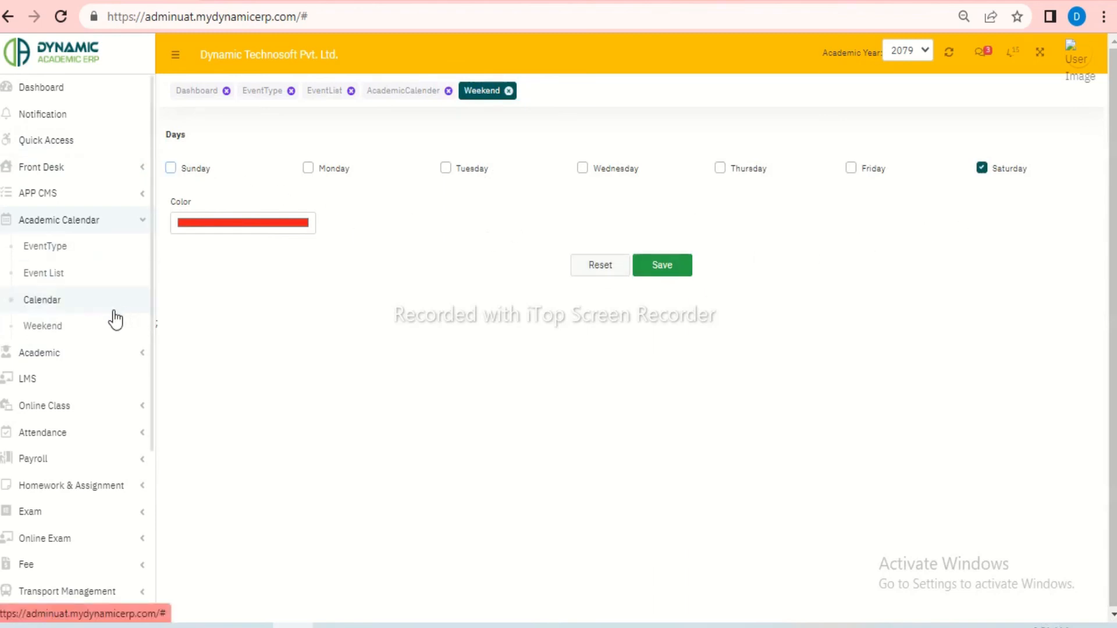
Open the event list and review the events and holidays for Jestha, Asar and the whole year 2079
{"action": "left_click", "coordinate": [63, 283]}
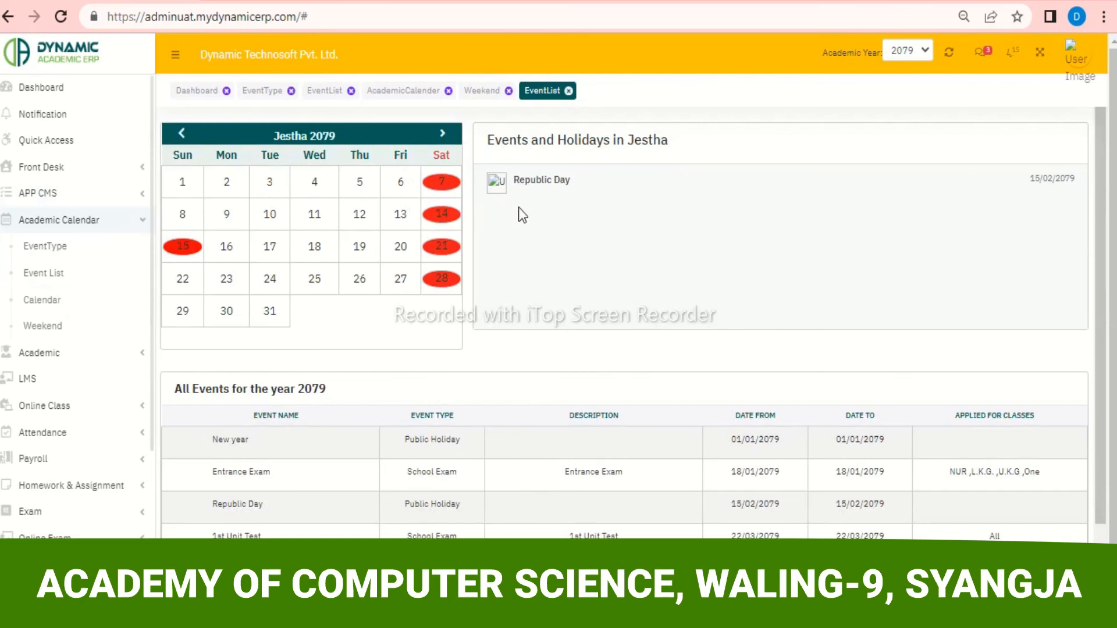
{"action": "scroll", "coordinate": [479, 441], "scroll_direction": "down", "scroll_amount": 2}
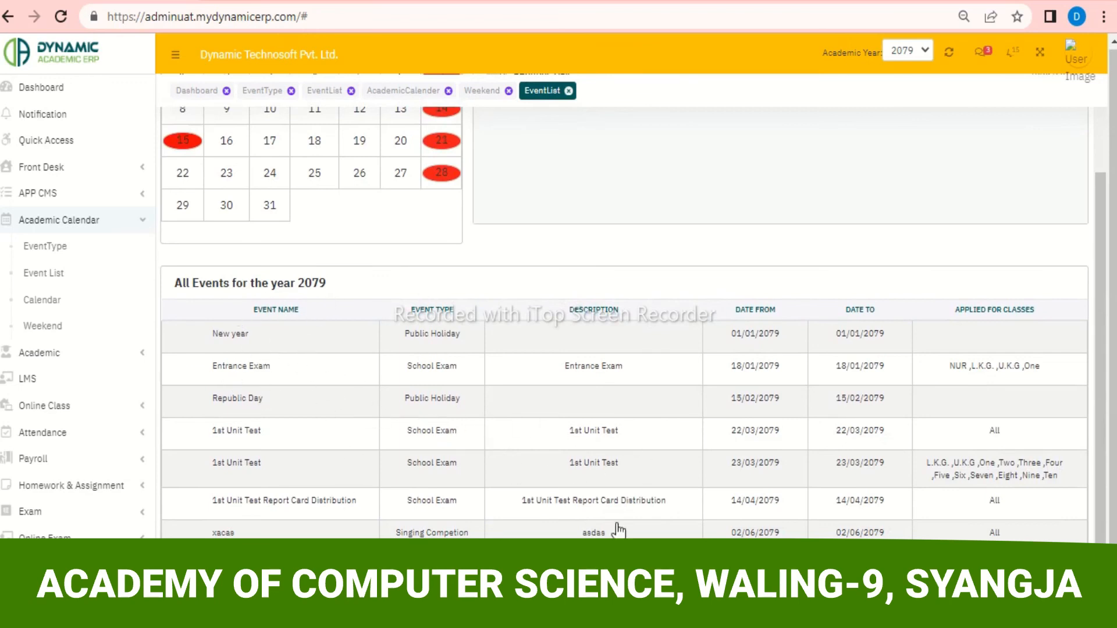
{"action": "scroll", "coordinate": [521, 415], "scroll_direction": "up", "scroll_amount": 2}
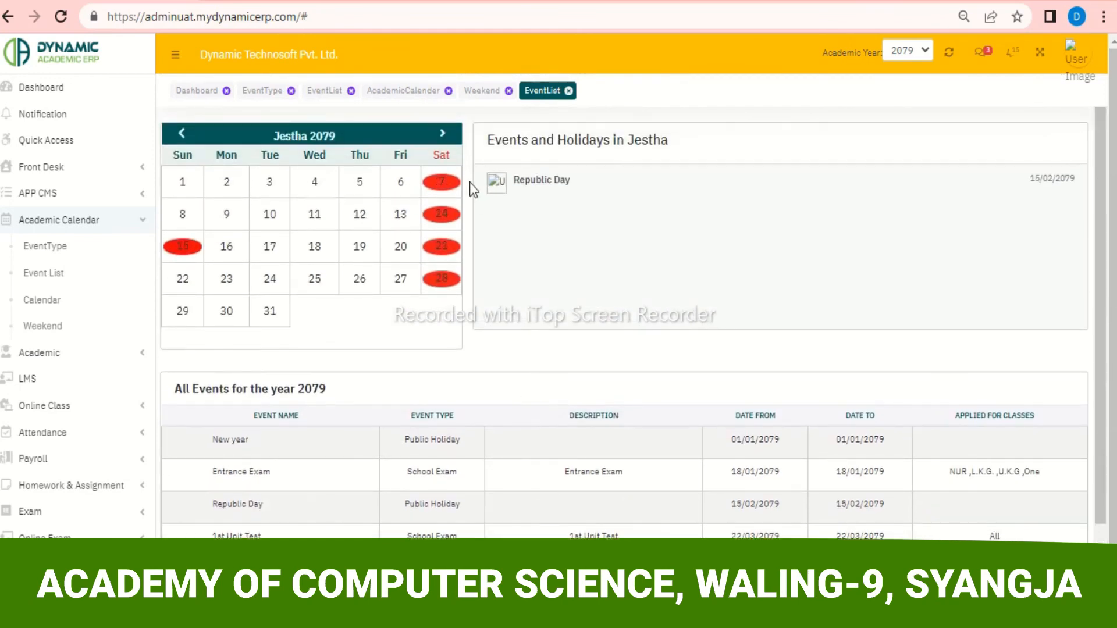
{"action": "left_click", "coordinate": [441, 133]}
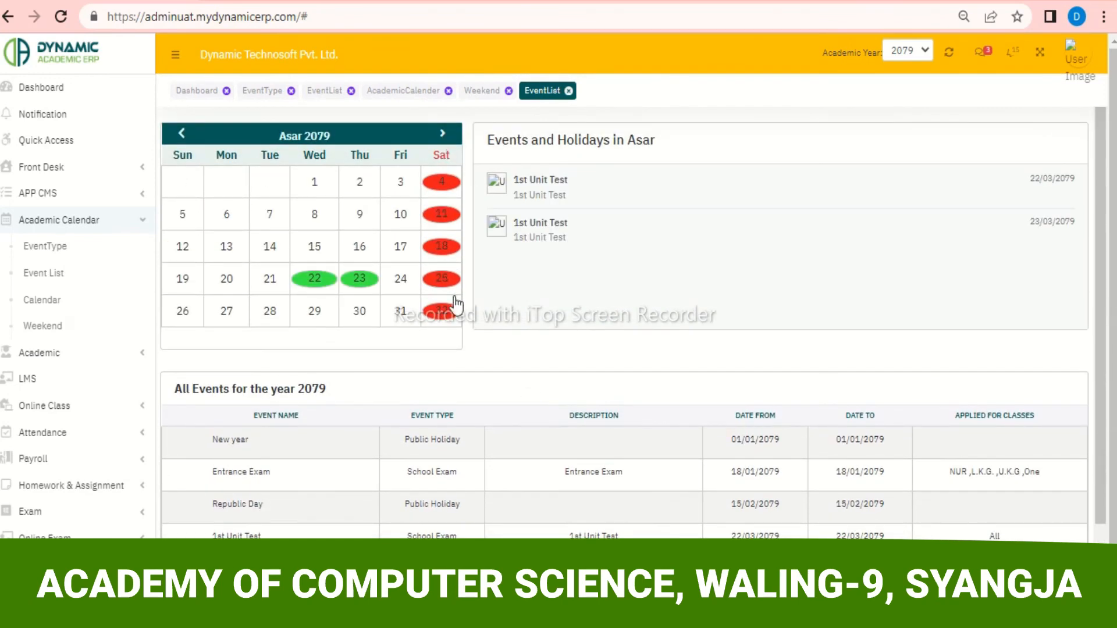
{"action": "scroll", "coordinate": [575, 501], "scroll_direction": "down", "scroll_amount": 1}
{"action": "scroll", "coordinate": [558, 453], "scroll_direction": "up", "scroll_amount": 1}
{"action": "scroll", "coordinate": [532, 378], "scroll_direction": "down", "scroll_amount": 2}
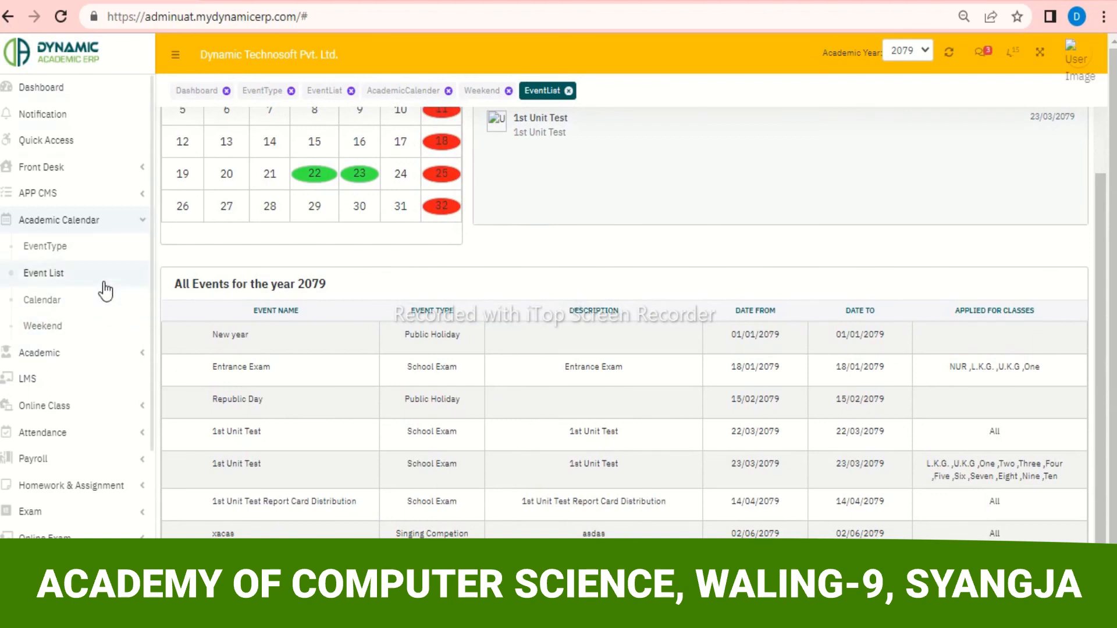
{"action": "scroll", "coordinate": [104, 291], "scroll_direction": "down", "scroll_amount": 1}
{"action": "scroll", "coordinate": [105, 291], "scroll_direction": "down", "scroll_amount": 3}
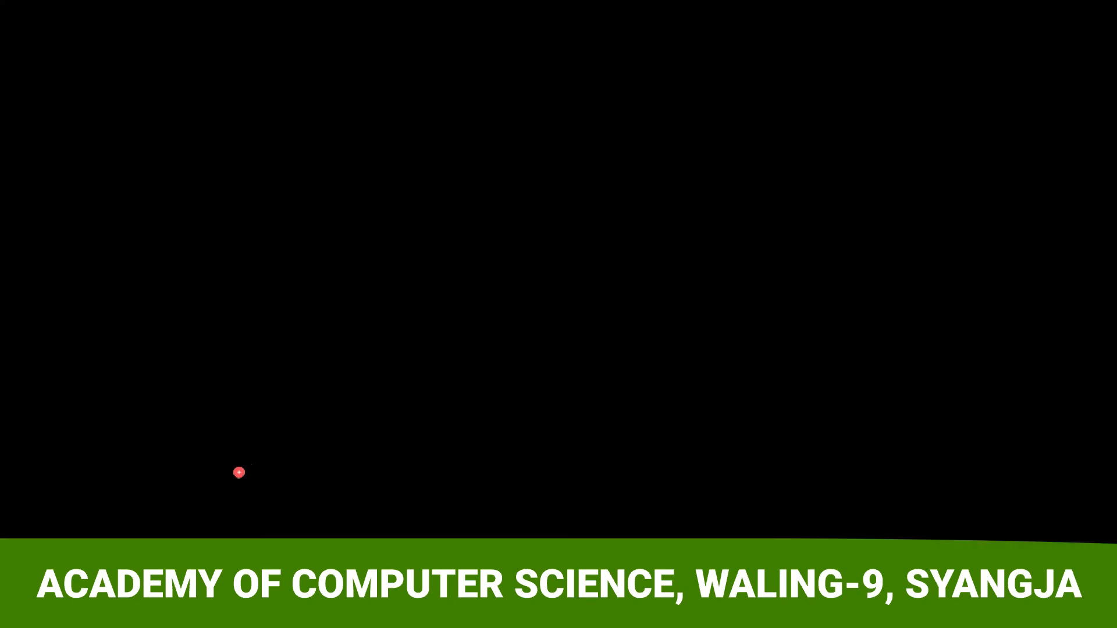